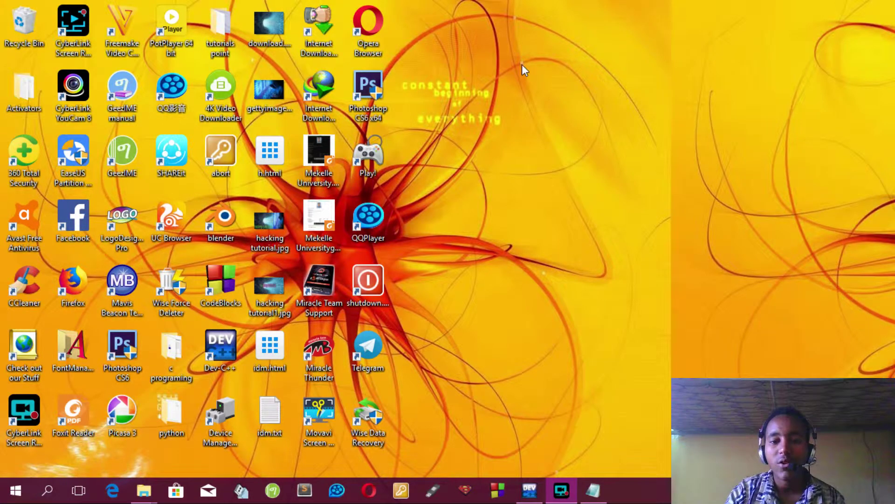
right_click(463, 42)
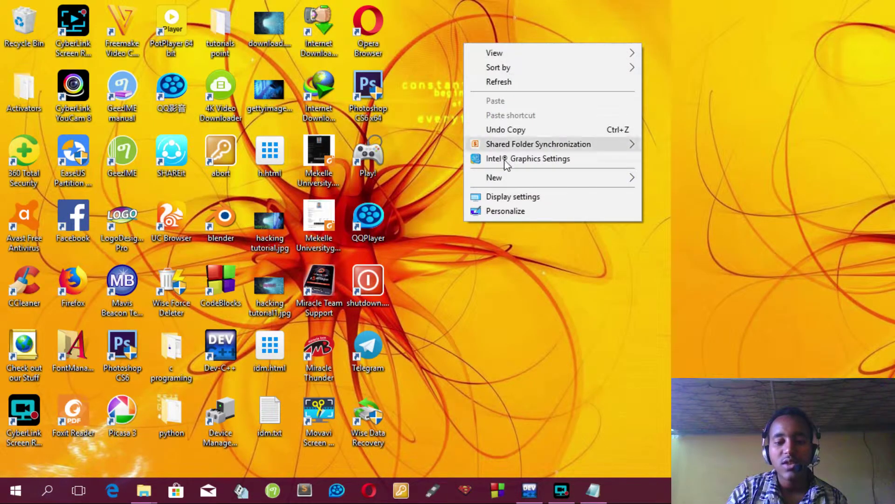
mouse_move(532, 54)
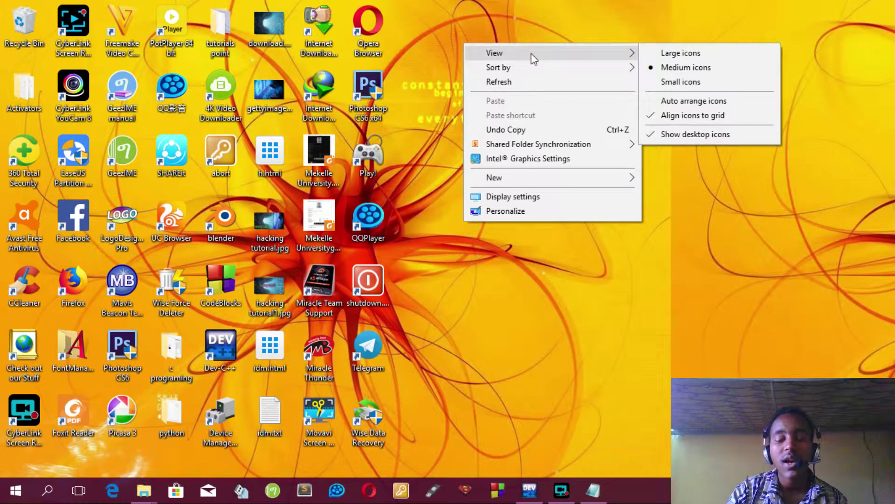
left_click(472, 307)
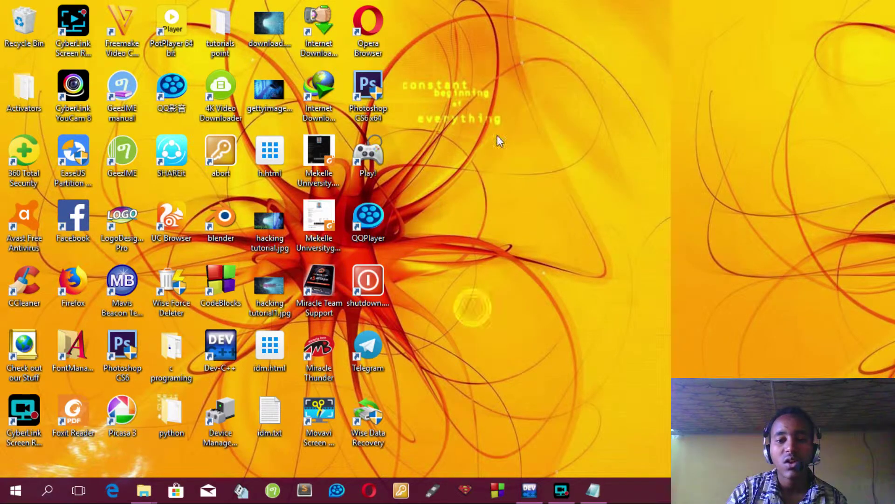
Set the desktop icon size to large icons.
right_click(512, 29)
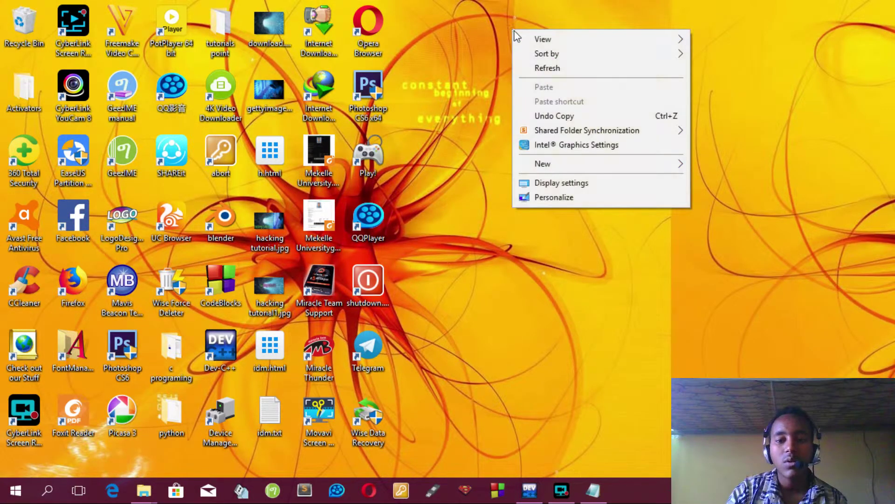
mouse_move(543, 38)
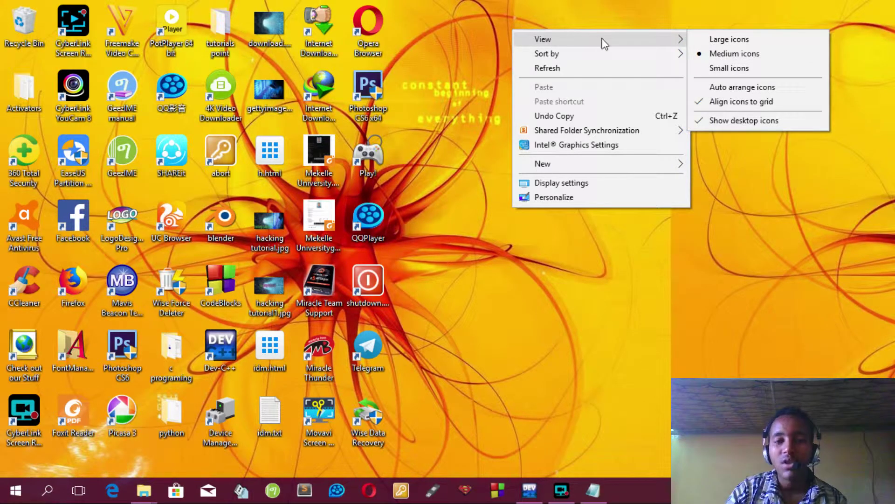
left_click(703, 39)
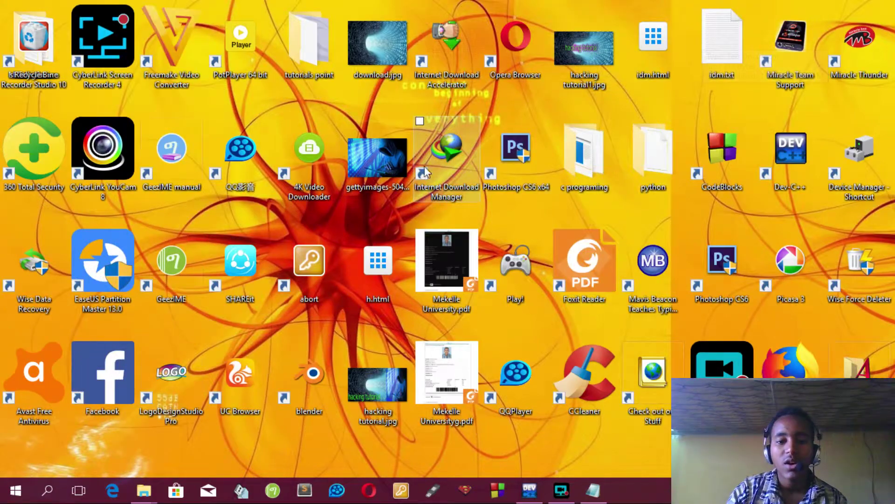
Return the desktop icons to the medium size.
right_click(477, 99)
mouse_move(506, 112)
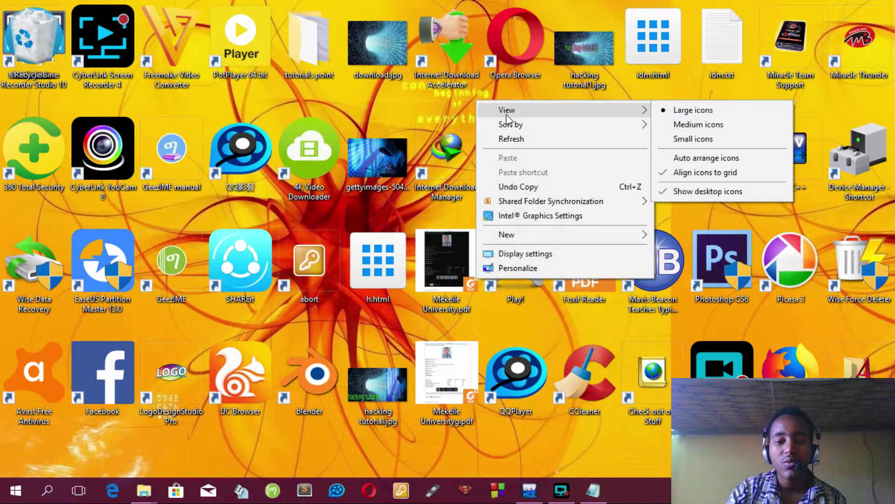
left_click(684, 124)
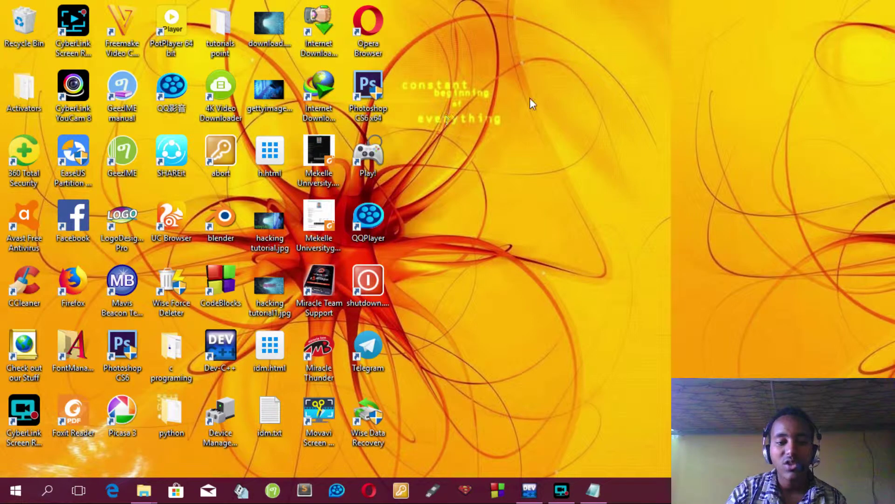
Turn on automatic arrangement of the desktop icons.
right_click(530, 97)
mouse_move(591, 112)
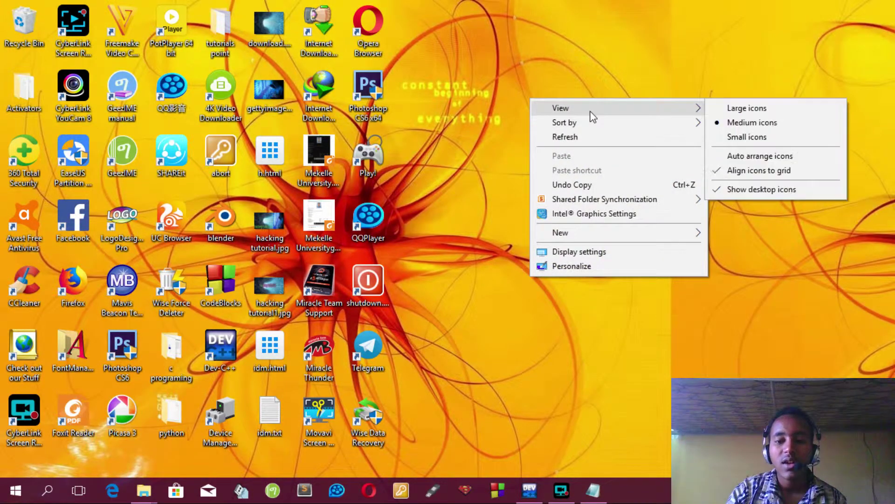
left_click(729, 157)
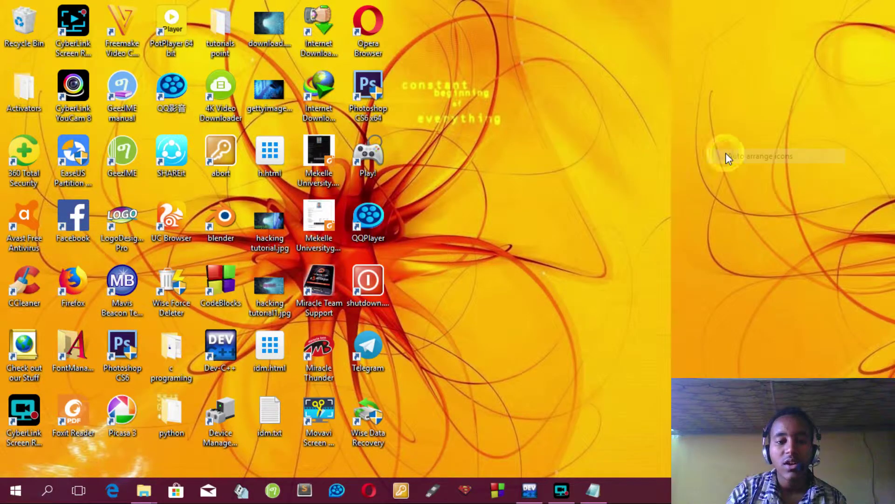
right_click(551, 74)
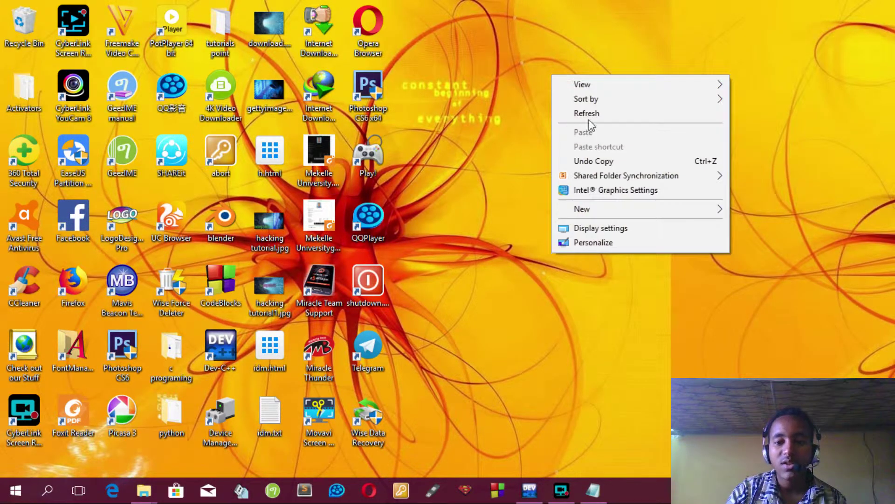
mouse_move(623, 85)
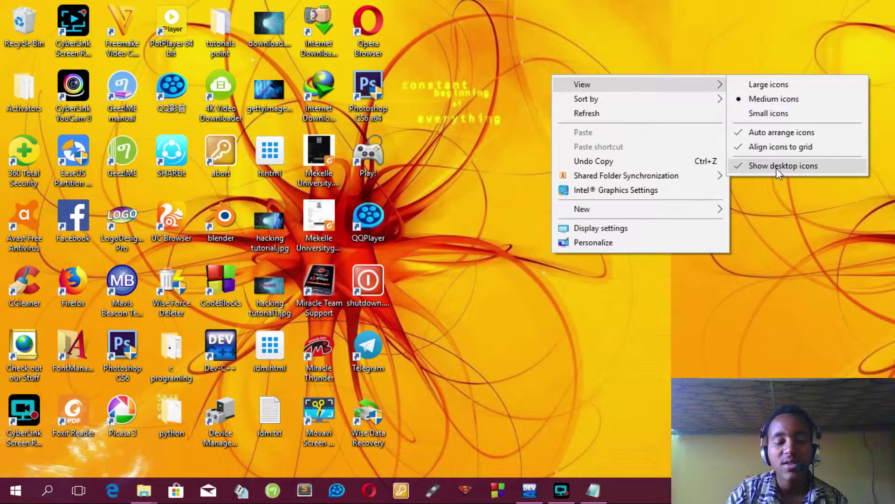
left_click(482, 131)
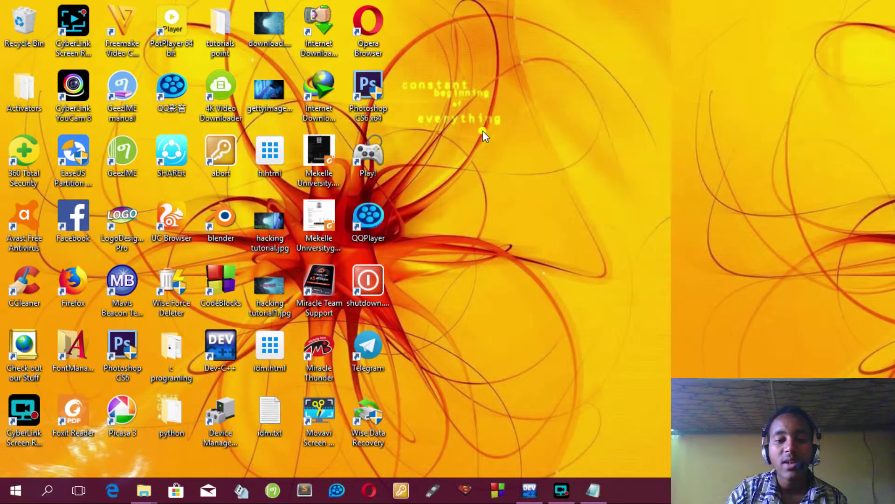
right_click(544, 46)
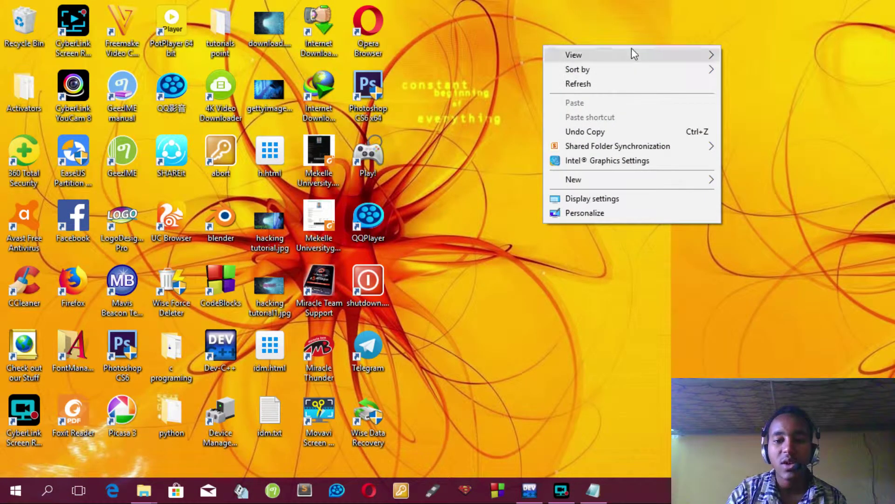
mouse_move(631, 49)
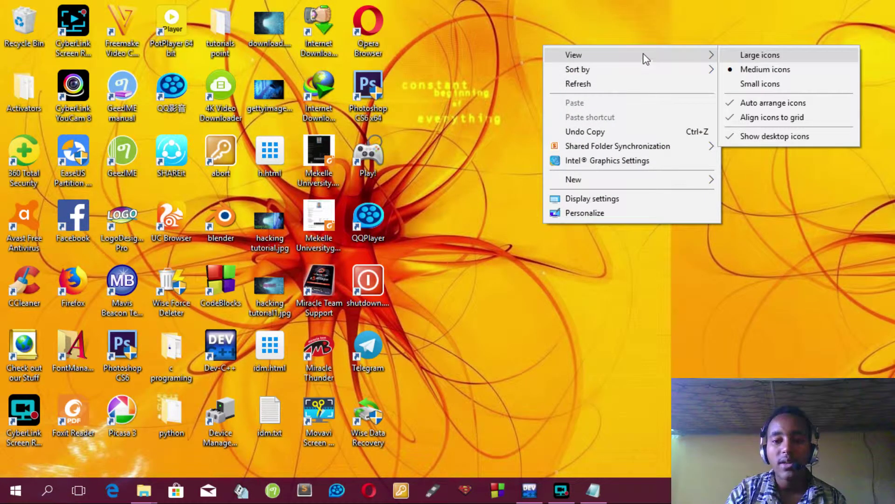
left_click(529, 90)
Hide all the desktop icons by turning off Show desktop icons.
right_click(527, 88)
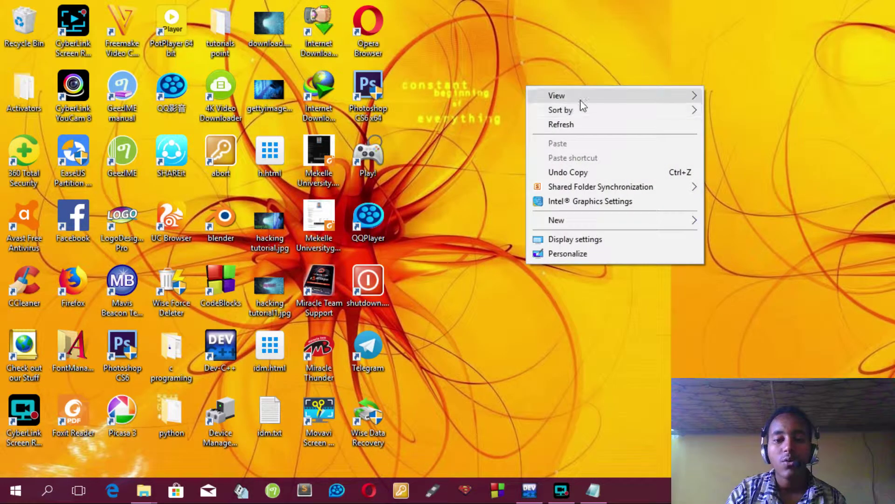
mouse_move(595, 97)
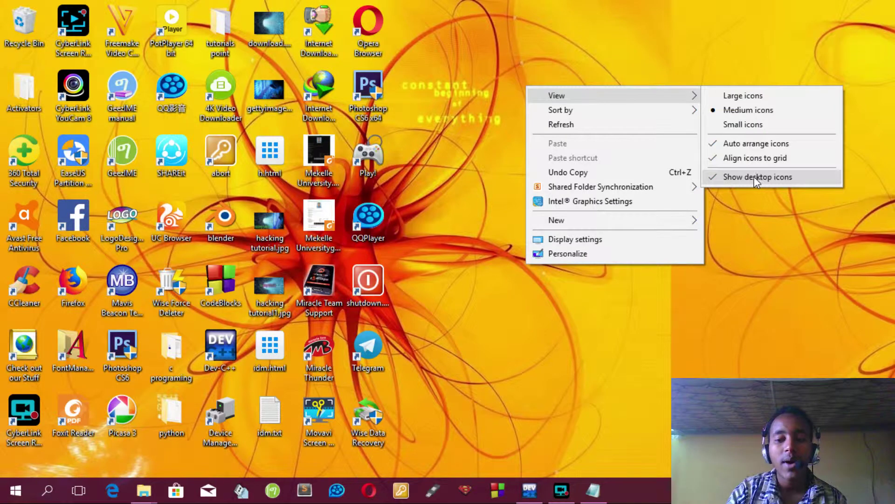
left_click(716, 180)
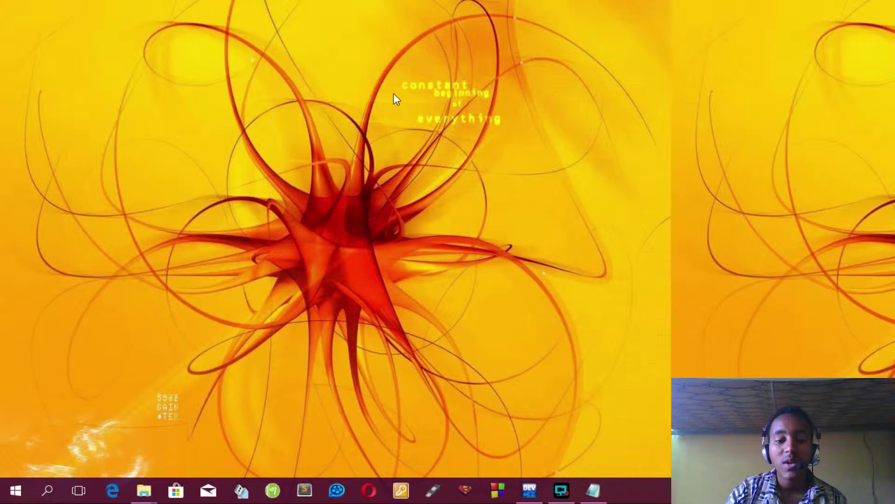
Turn Show desktop icons back on.
right_click(482, 44)
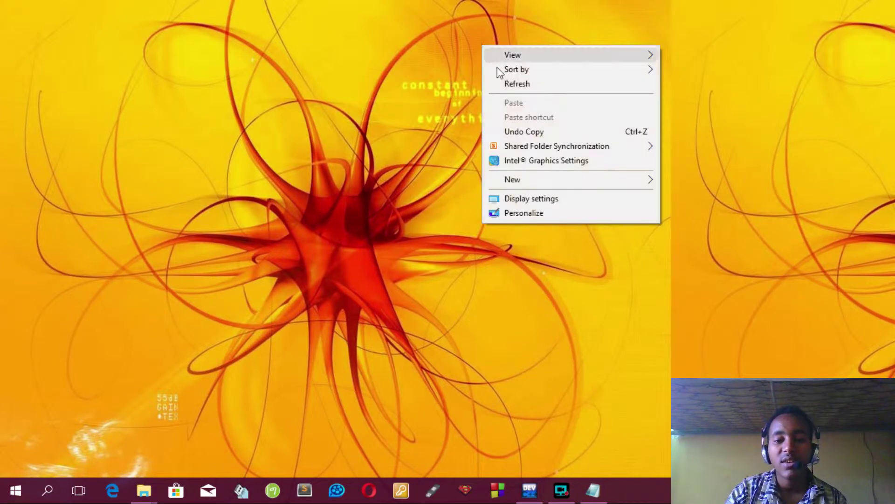
mouse_move(554, 58)
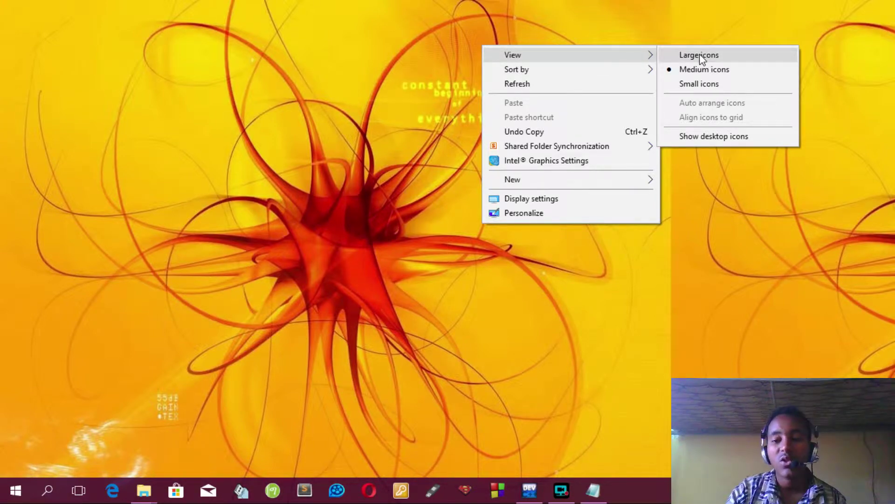
left_click(703, 132)
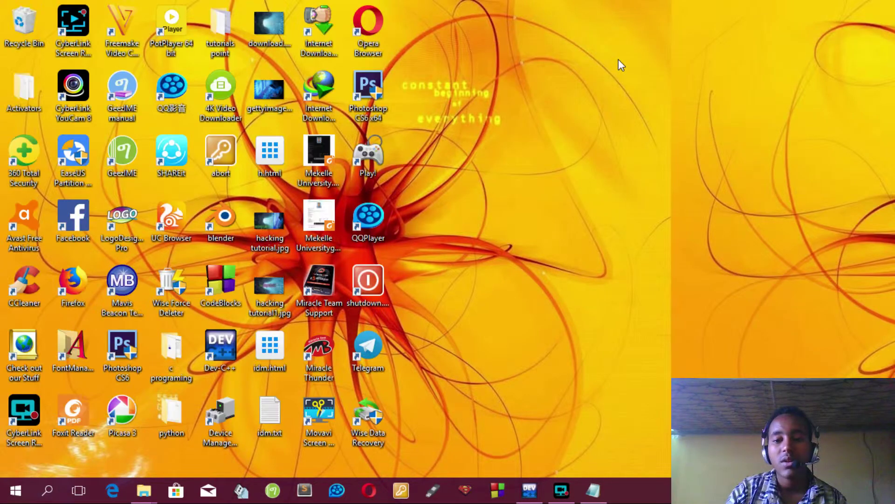
Refresh the desktop and sort its icons by name.
right_click(619, 60)
left_click(643, 99)
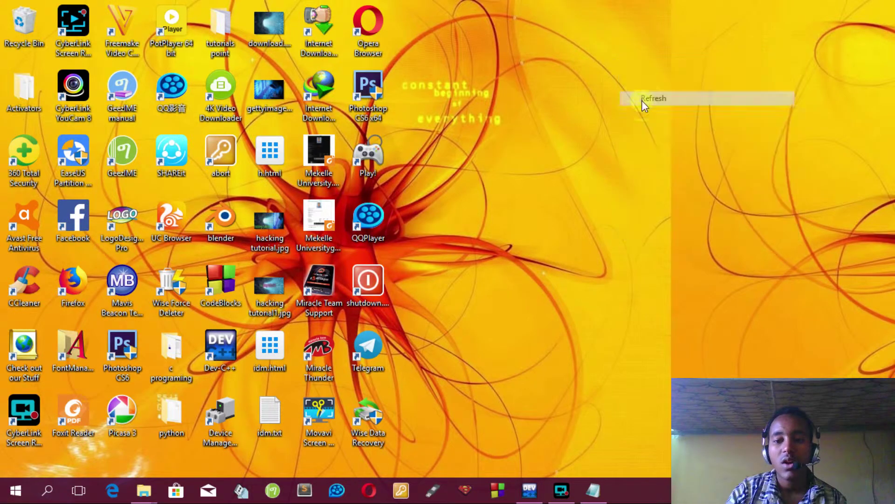
right_click(531, 41)
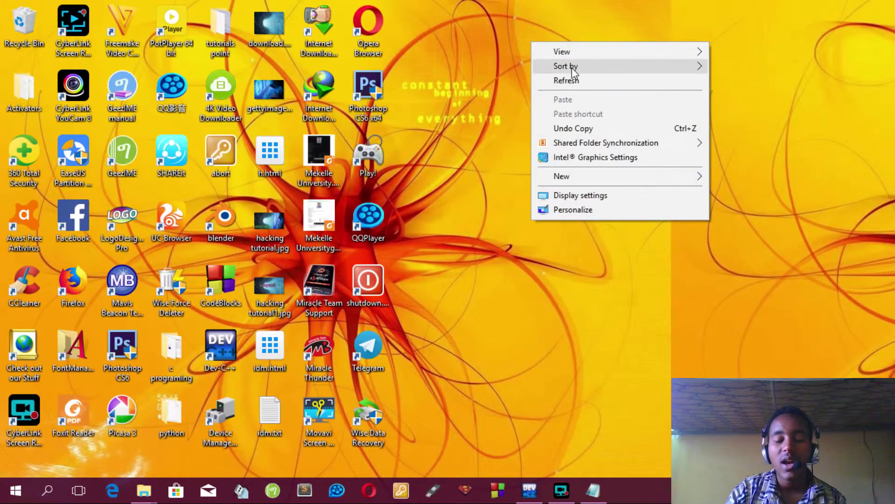
mouse_move(581, 67)
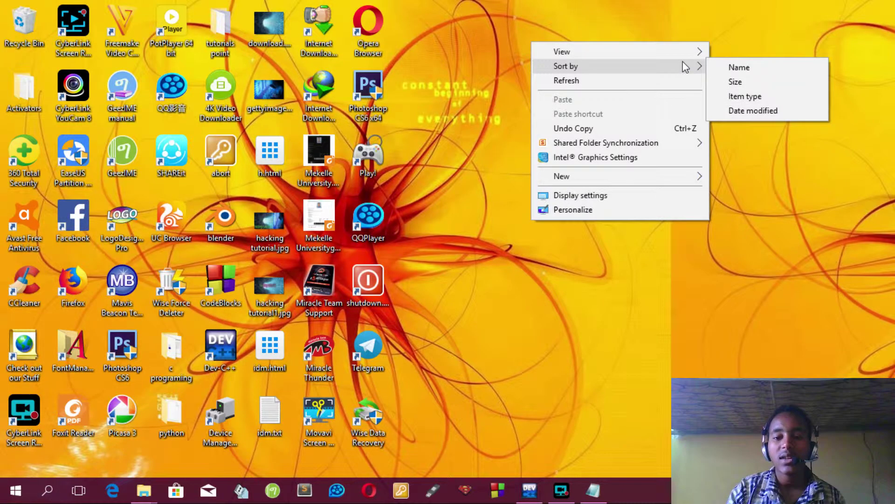
left_click(740, 68)
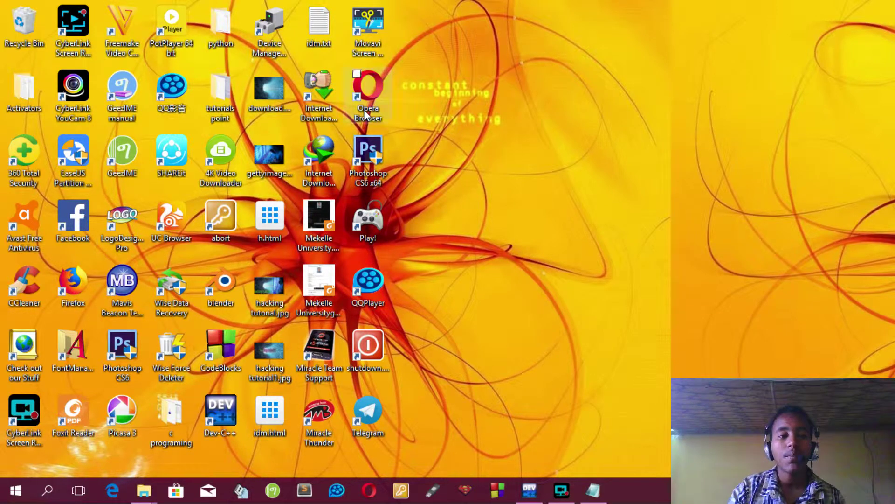
Sort the desktop icons by size.
right_click(566, 64)
mouse_move(635, 88)
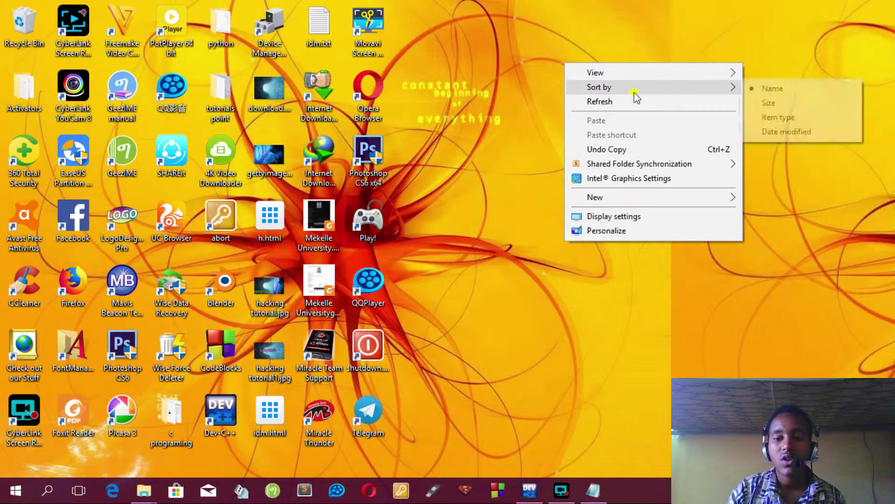
left_click(763, 104)
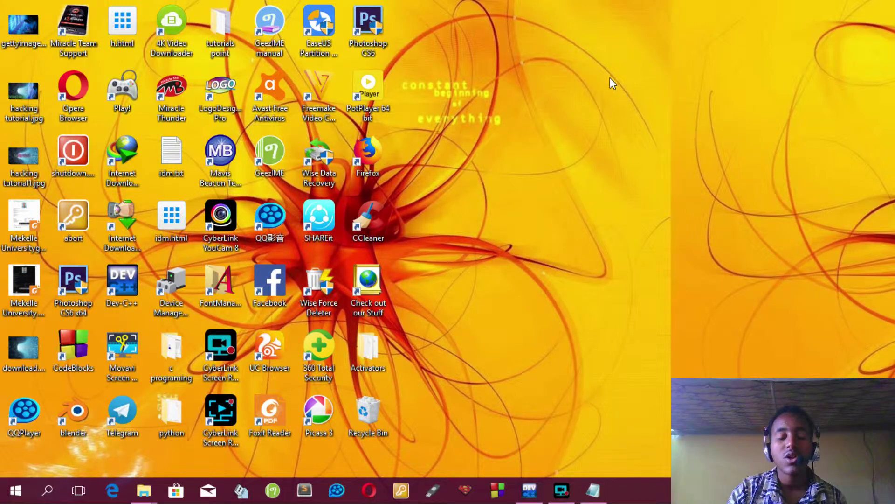
Refresh the desktop three times in a row.
right_click(584, 48)
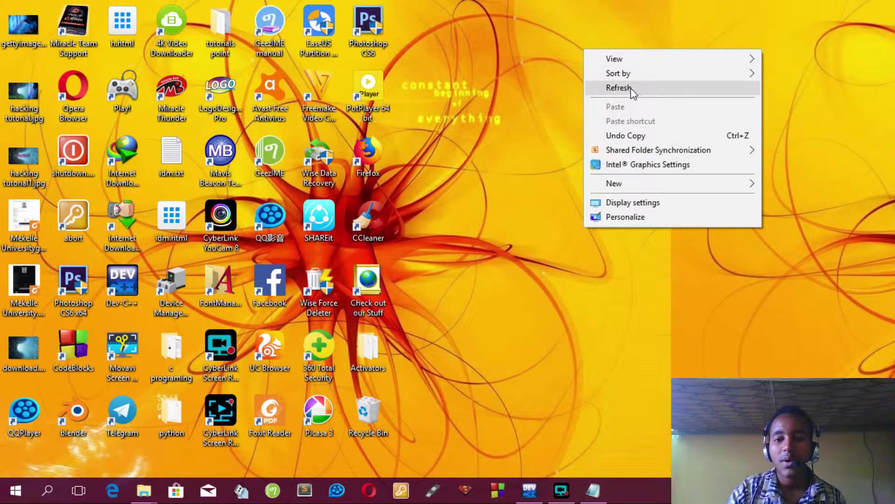
right_click(547, 57)
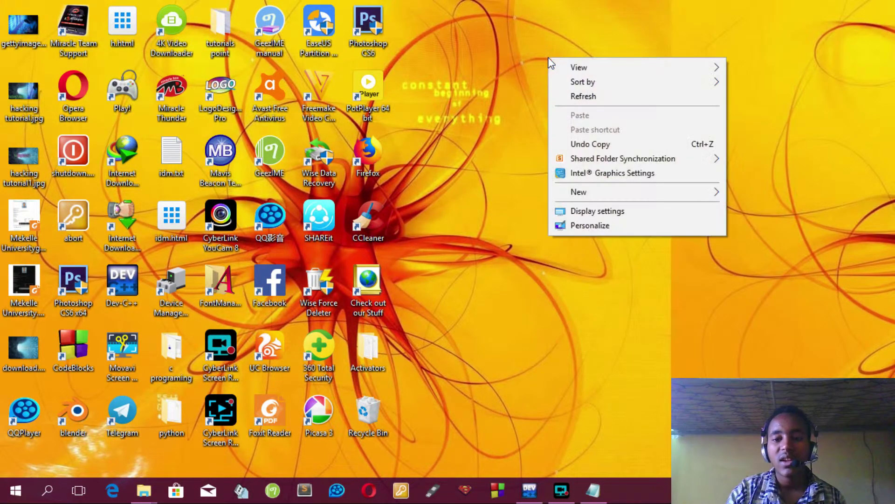
left_click(581, 92)
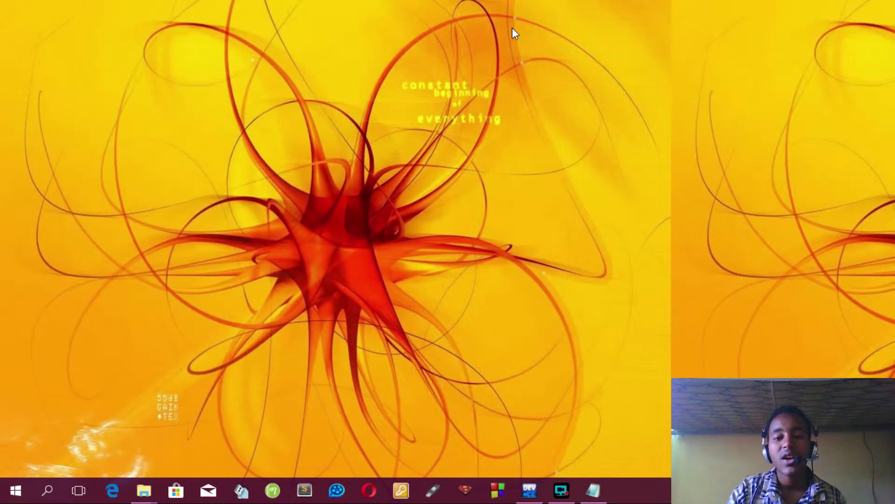
right_click(513, 28)
left_click(552, 69)
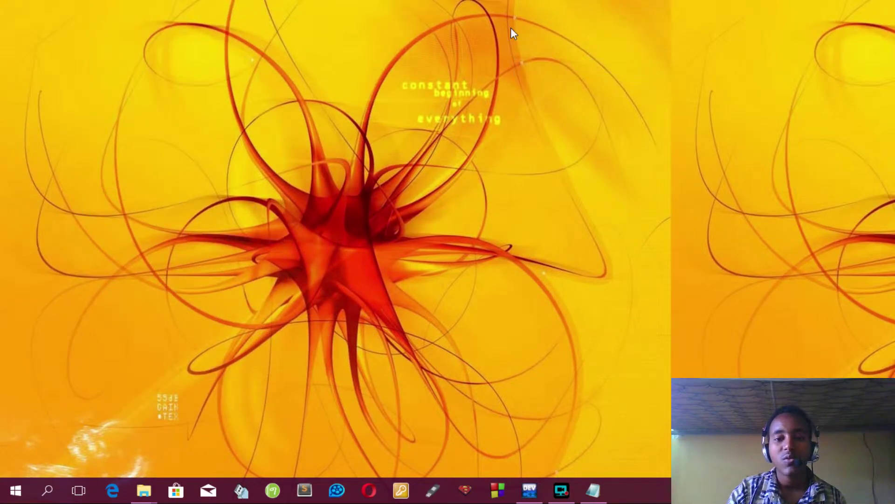
right_click(511, 28)
left_click(543, 62)
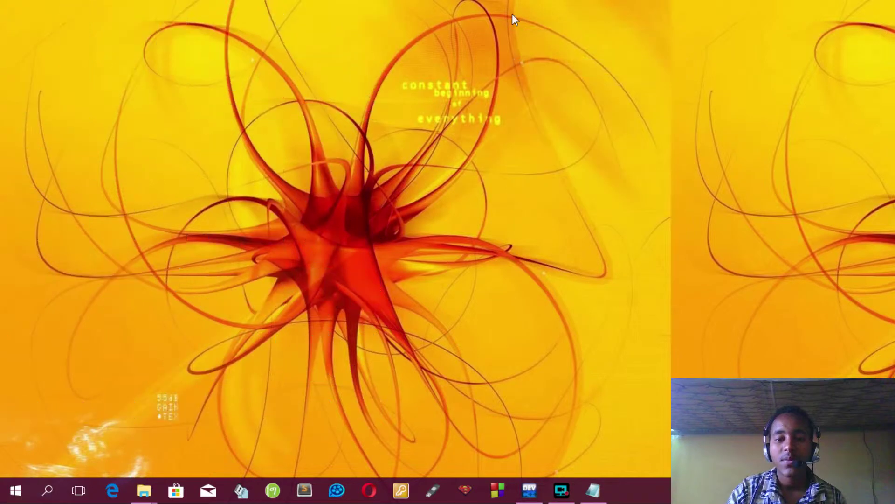
right_click(512, 14)
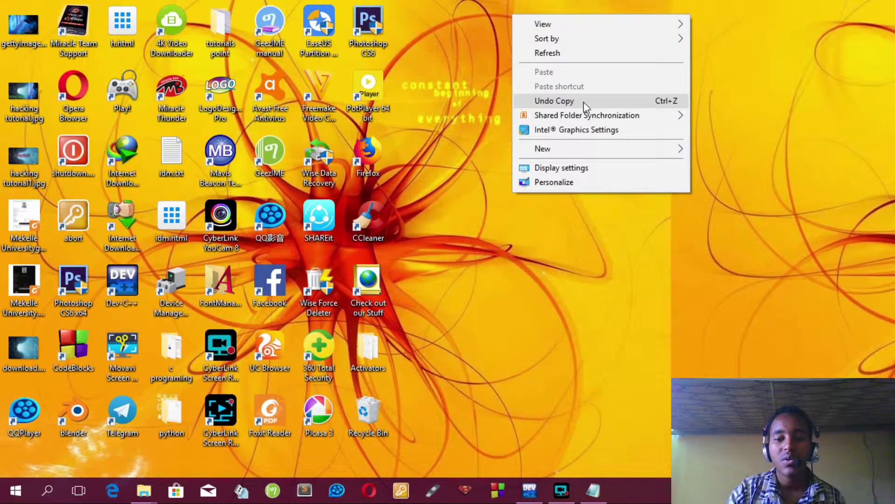
right_click(455, 39)
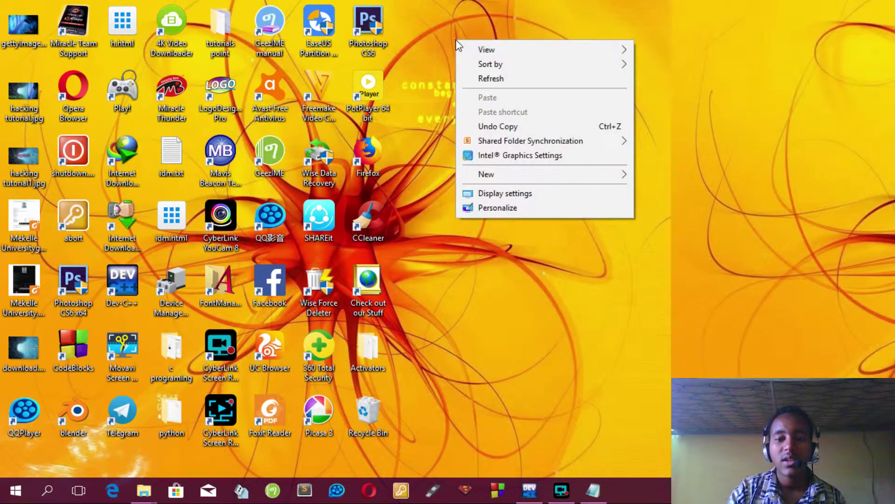
left_click(642, 22)
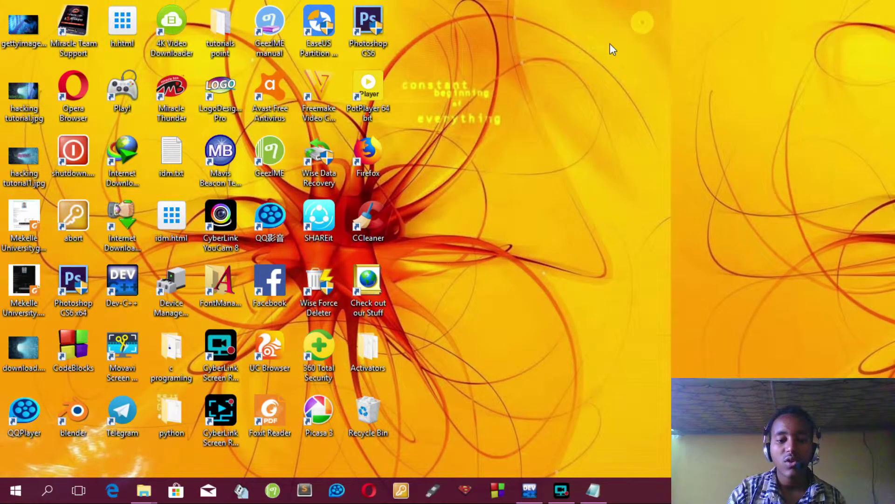
Copy the Activators folder and paste a duplicate of it onto the desktop.
right_click(364, 353)
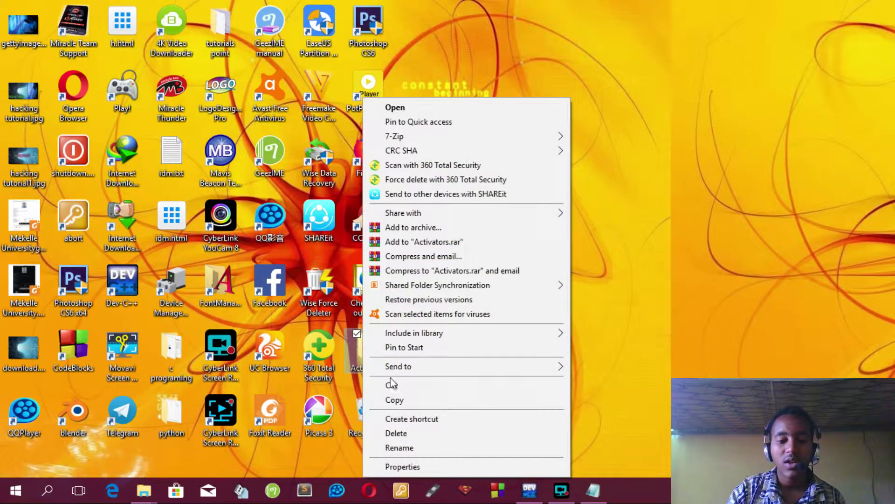
left_click(399, 397)
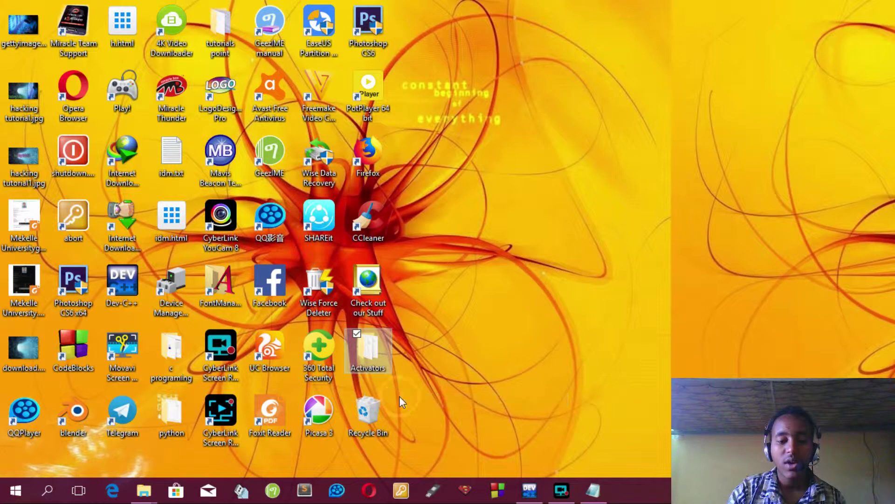
right_click(493, 189)
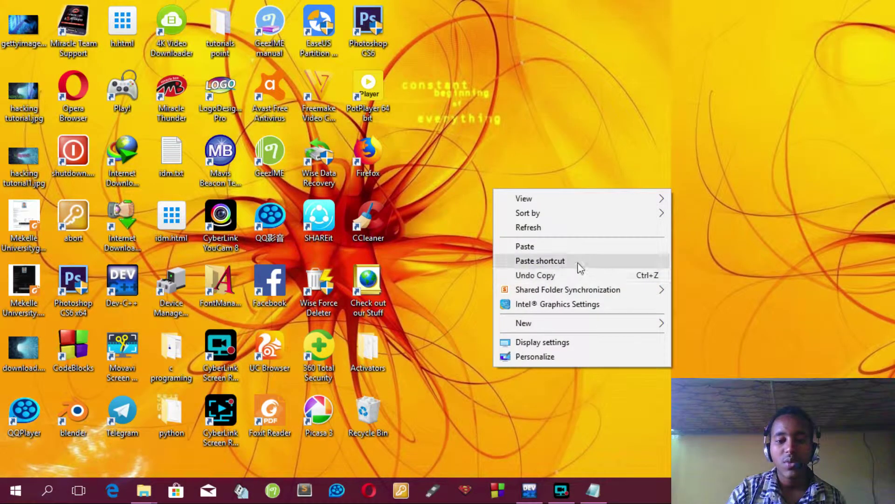
left_click(558, 246)
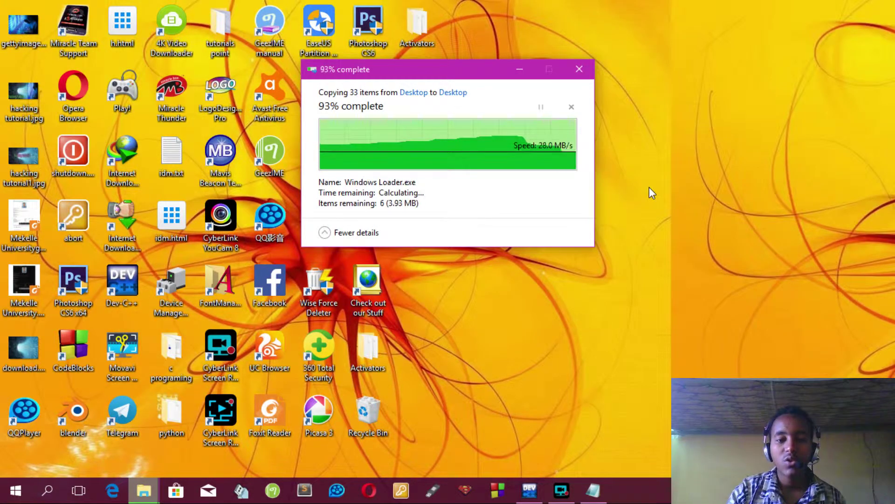
left_click(531, 146)
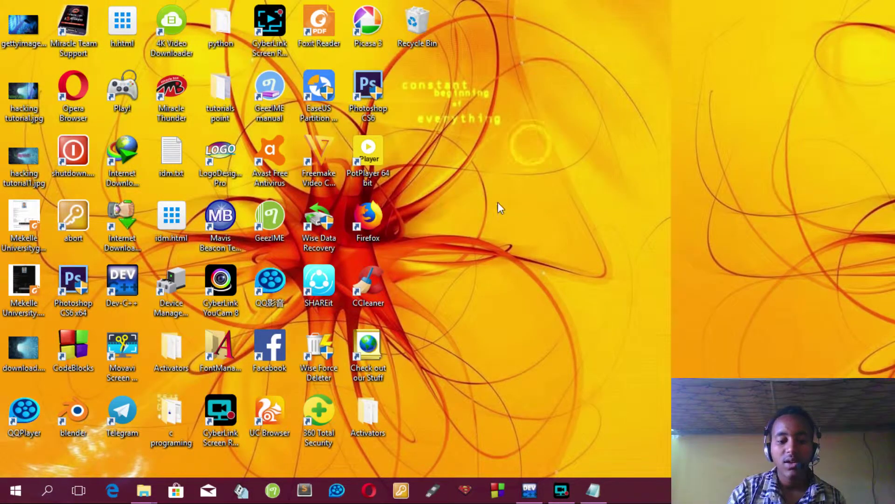
Move the two Activators folders close to each other at the end of the desktop icons.
left_click_drag(175, 351, 652, 67)
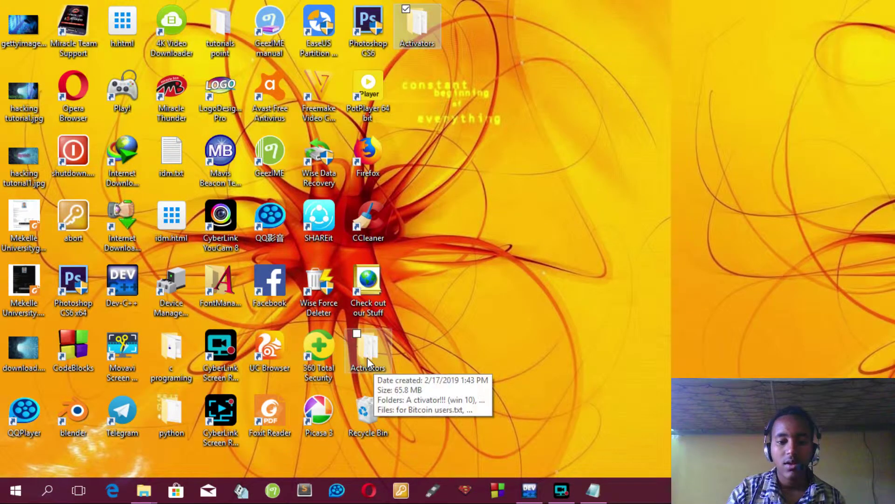
left_click_drag(368, 357, 384, 152)
left_click_drag(423, 94, 423, 94)
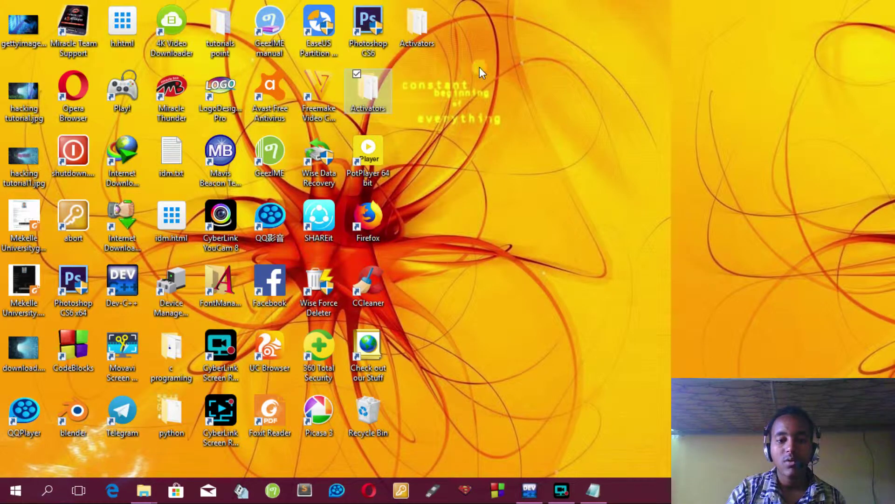
Undo the copy of the Activators folder and refresh the desktop twice.
right_click(523, 47)
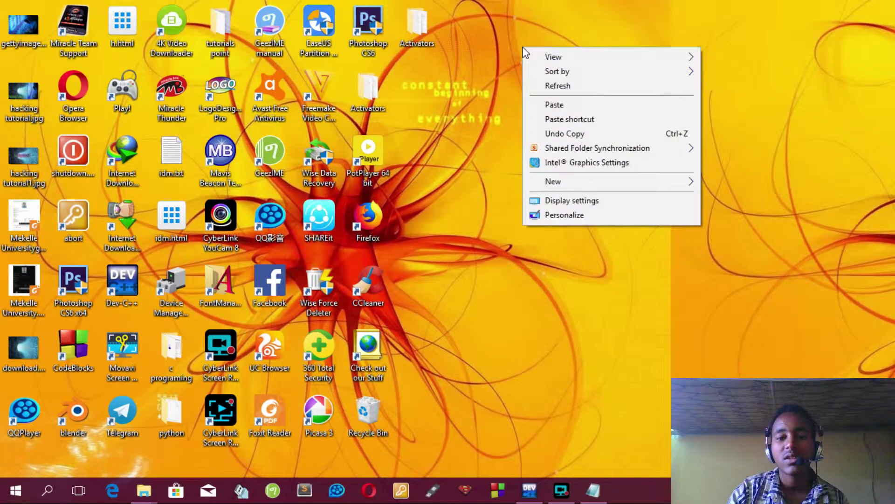
left_click(577, 133)
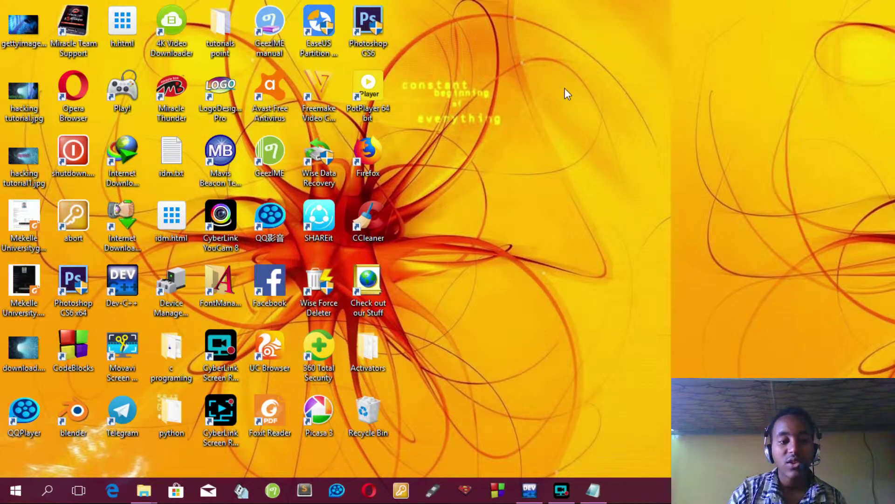
right_click(605, 46)
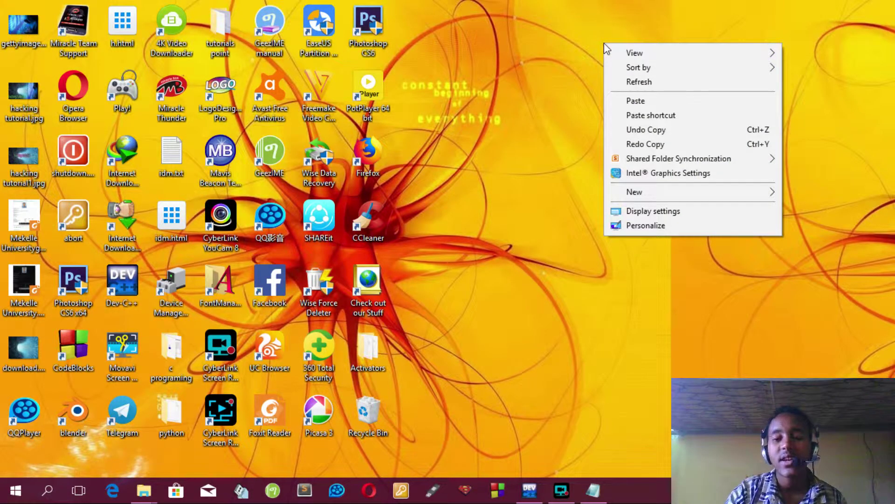
left_click(637, 82)
right_click(582, 41)
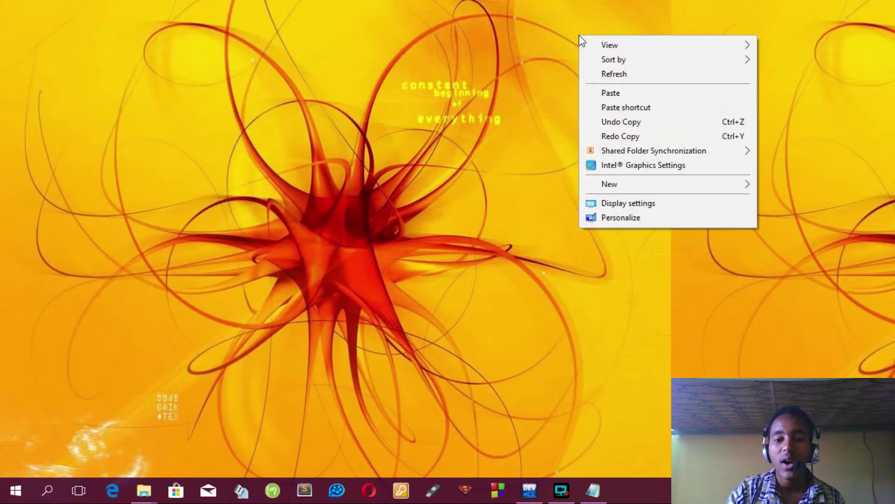
left_click(605, 74)
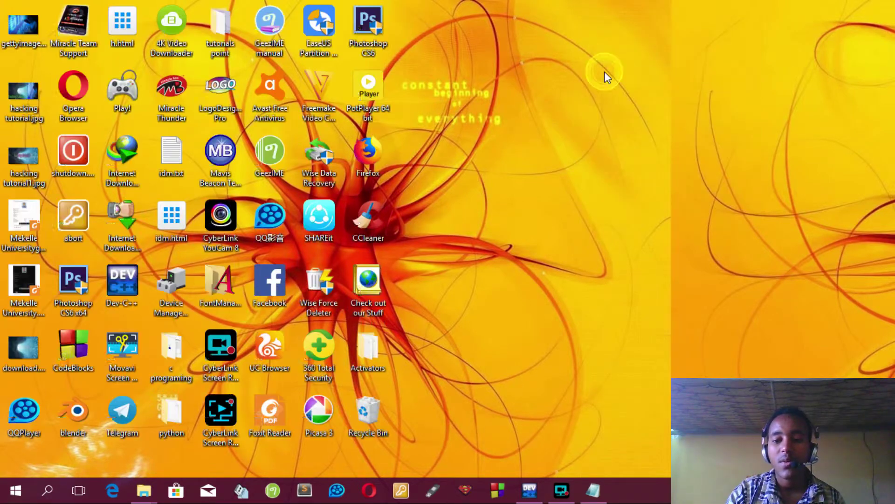
Redo the copy of the Activators folder on the desktop.
right_click(605, 73)
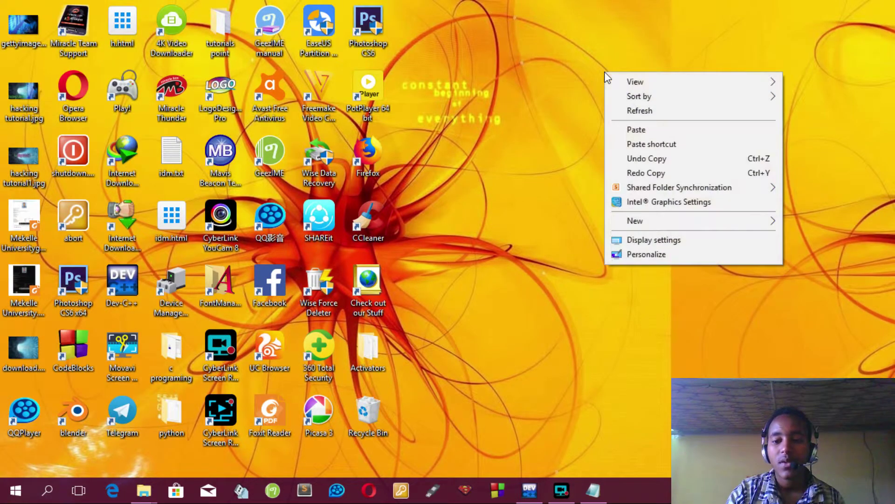
left_click(659, 175)
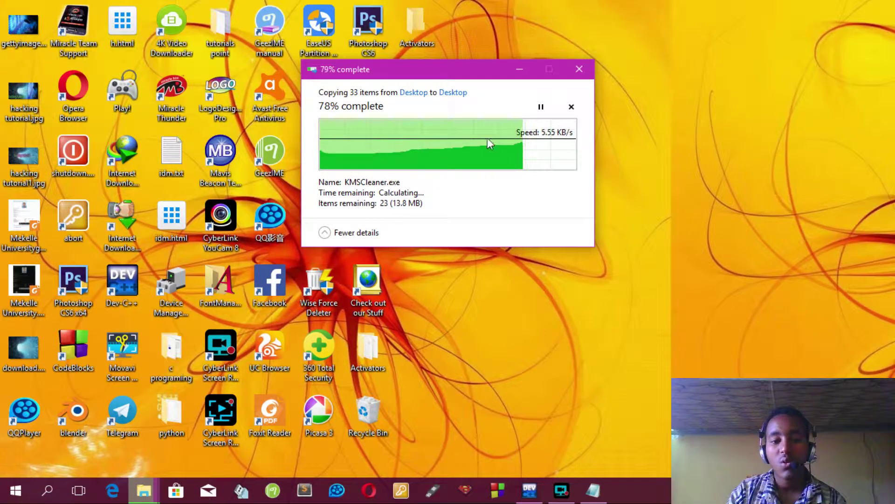
Create a new folder named titi on the desktop.
right_click(662, 77)
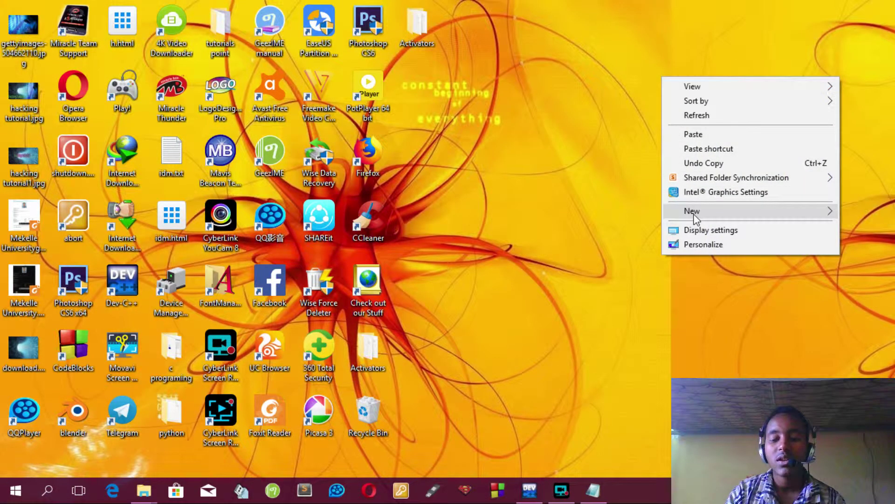
mouse_move(696, 218)
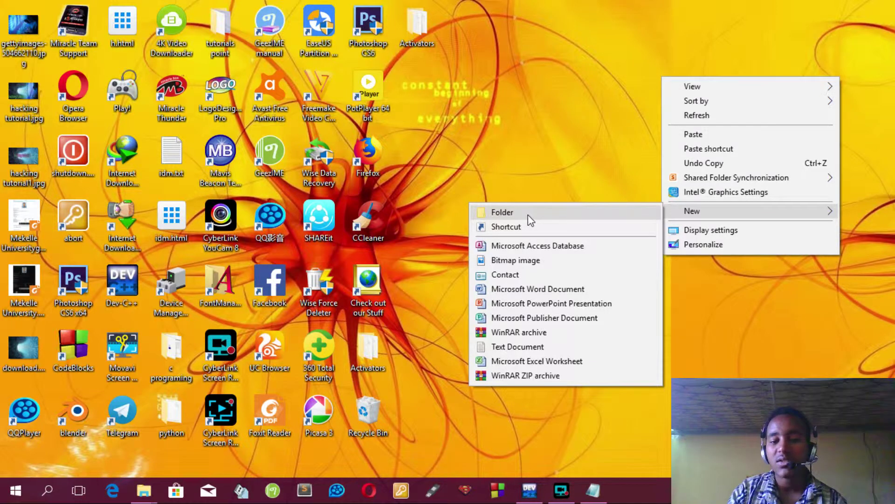
left_click(581, 214)
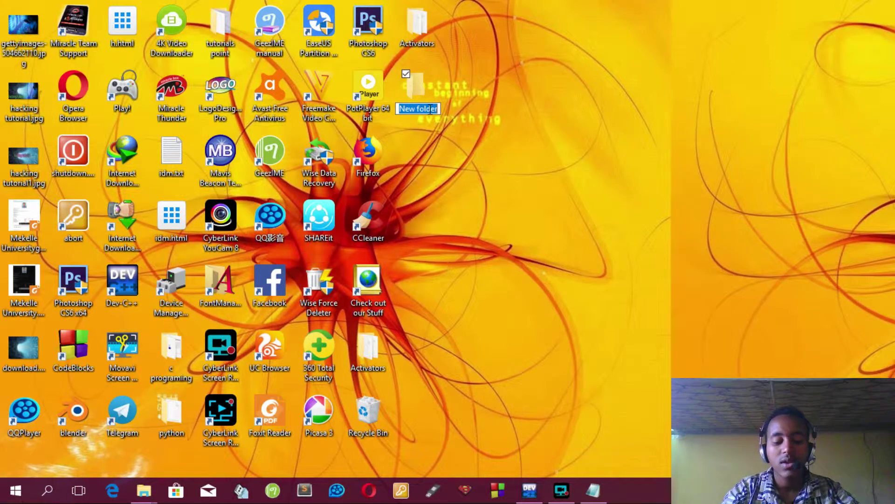
type("ti")
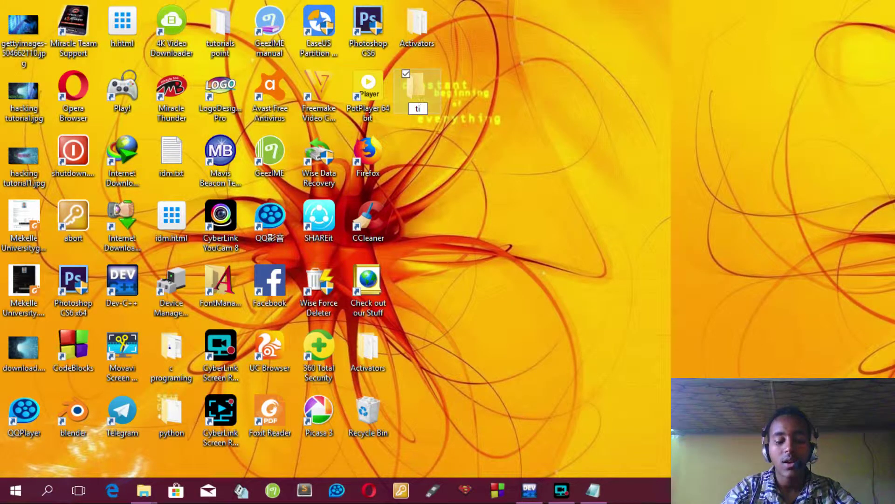
type("ti")
key("Return")
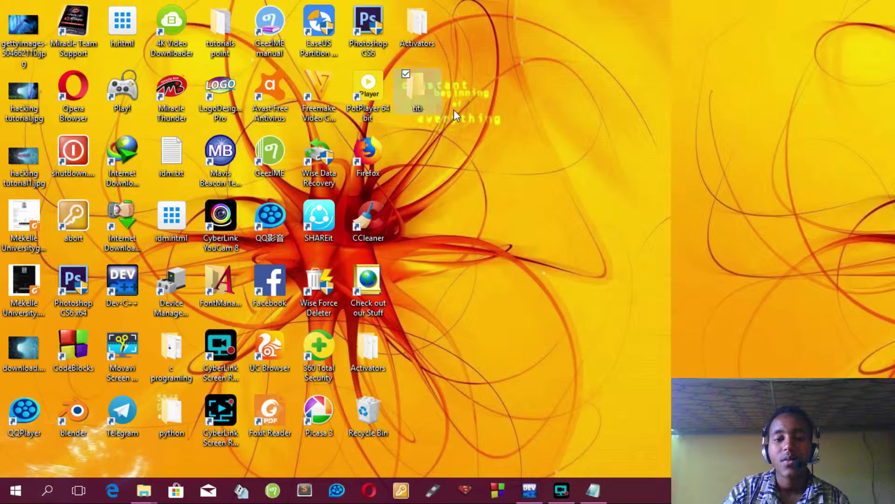
left_click(468, 135)
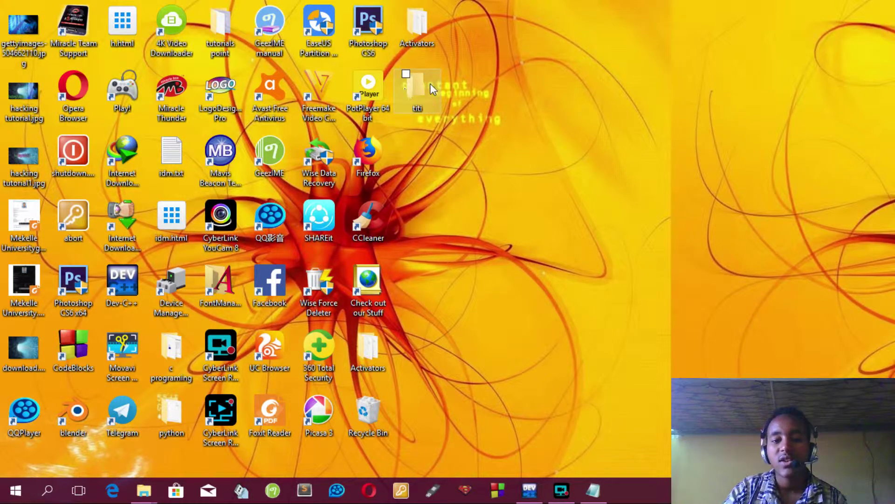
Open the display settings from the desktop and lower the screen brightness to its minimum.
right_click(558, 87)
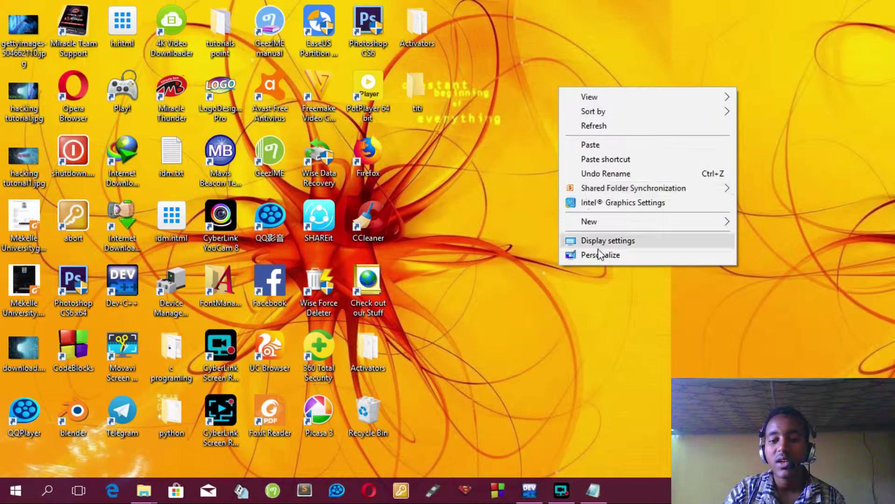
left_click(615, 241)
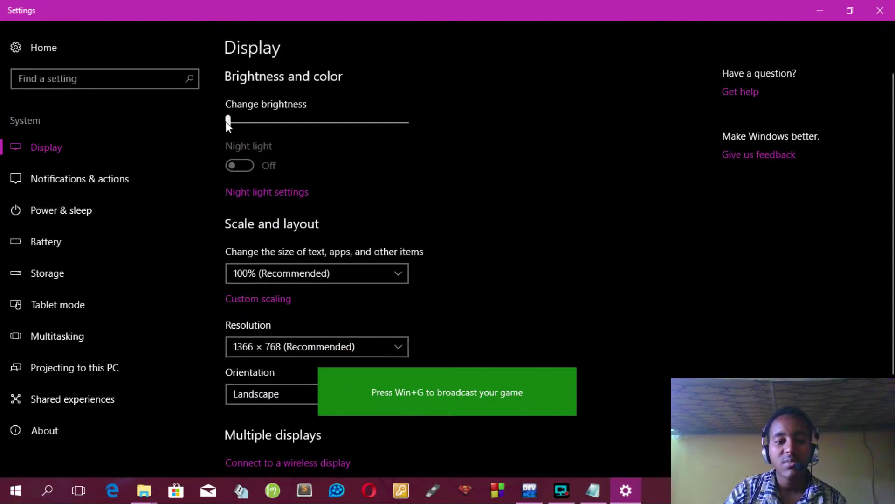
mouse_move(227, 122)
left_mouse_down()
mouse_move(283, 134)
mouse_move(211, 135)
mouse_move(259, 144)
mouse_move(260, 128)
mouse_move(212, 128)
left_mouse_up()
Look over the list of System settings categories and close Settings.
scroll(184, 331, "down", 1)
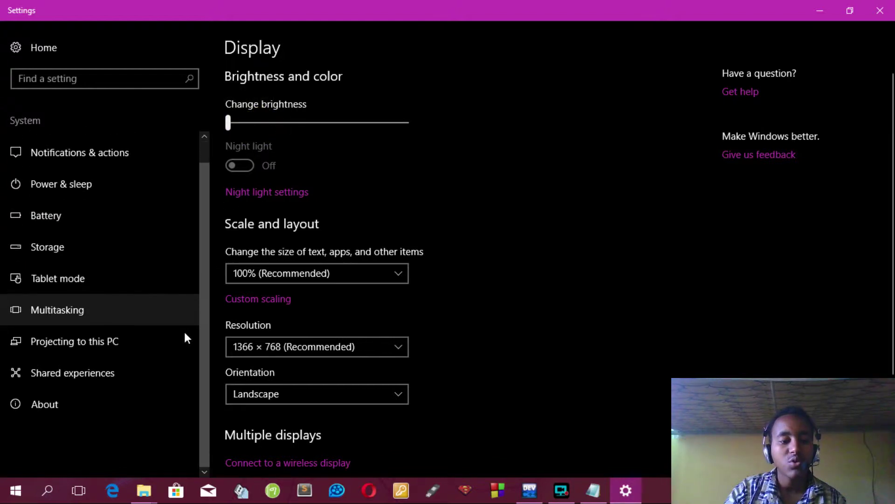
scroll(186, 336, "up", 1)
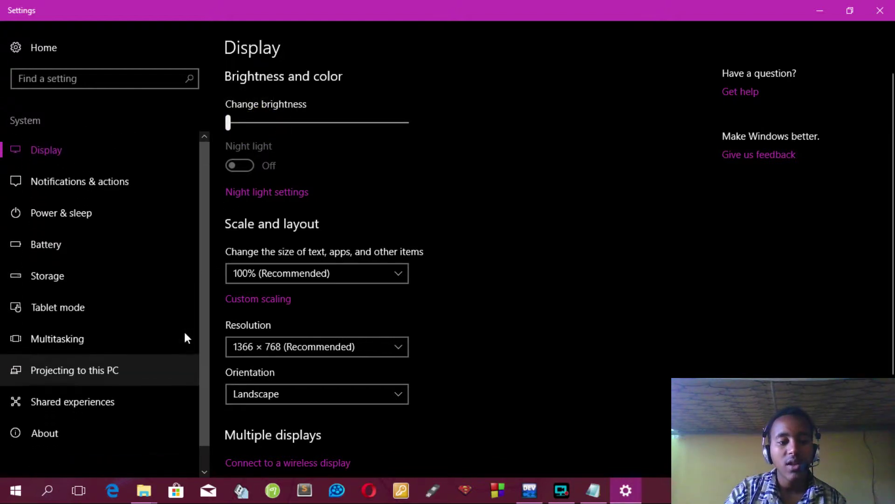
left_click(712, 275)
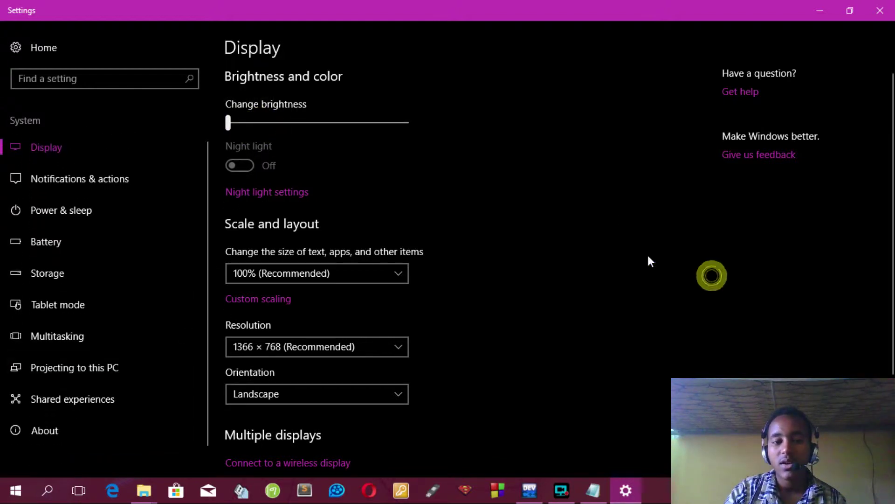
left_click(879, 18)
Open the desktop's Personalize settings, review the background types and choose Picture.
right_click(606, 51)
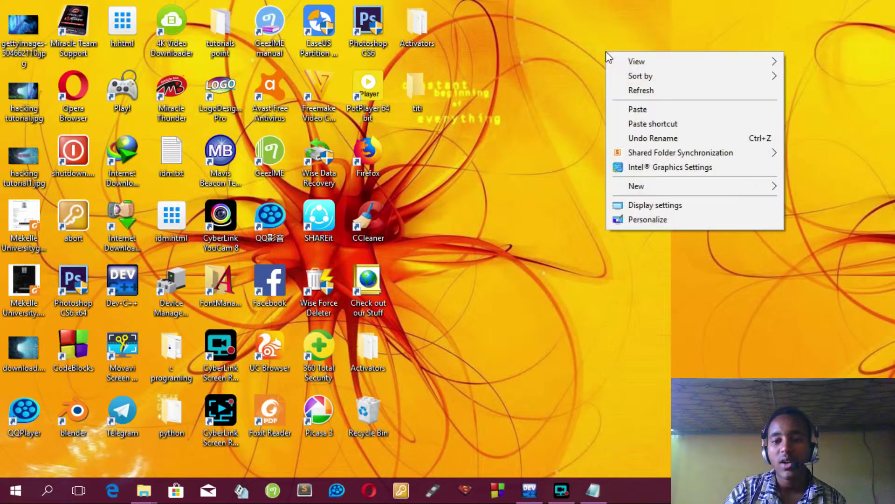
left_click(637, 219)
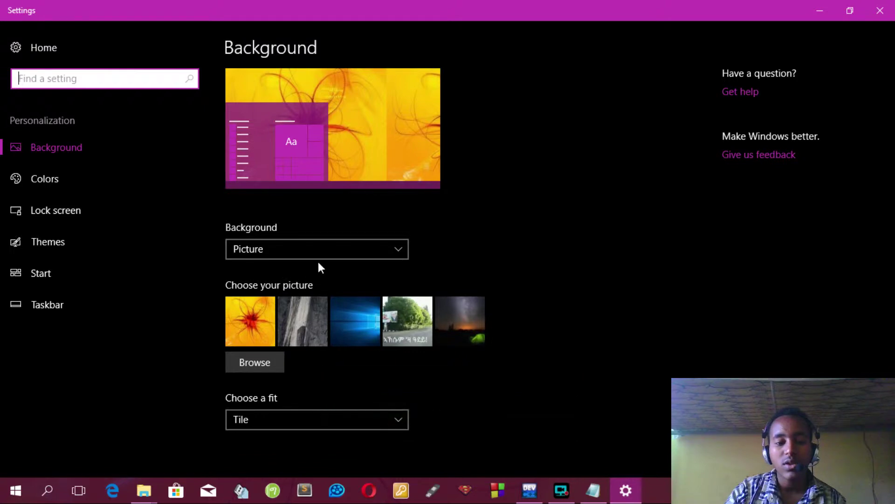
left_click(340, 249)
left_click(340, 249)
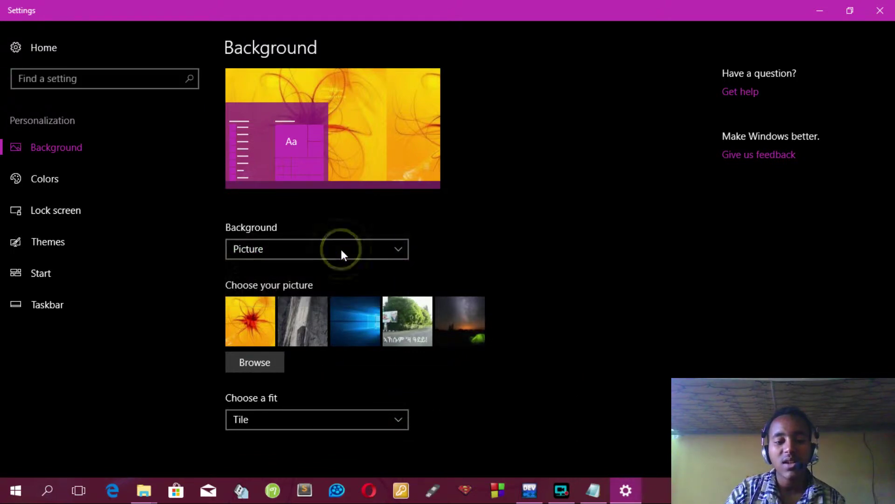
left_click(341, 249)
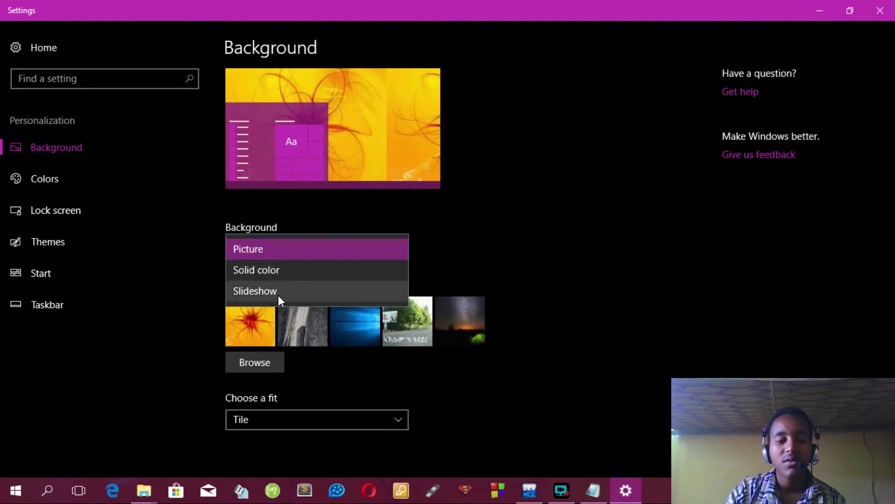
left_click(301, 244)
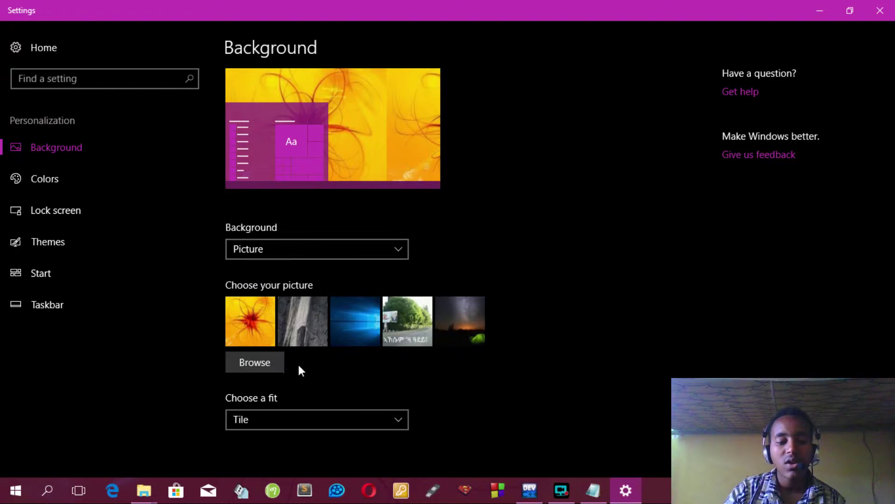
Set __Rainbow_Room___by_taria.jpg from the img\background folder on DATA (E:) as the desktop background and close Settings.
left_click(265, 360)
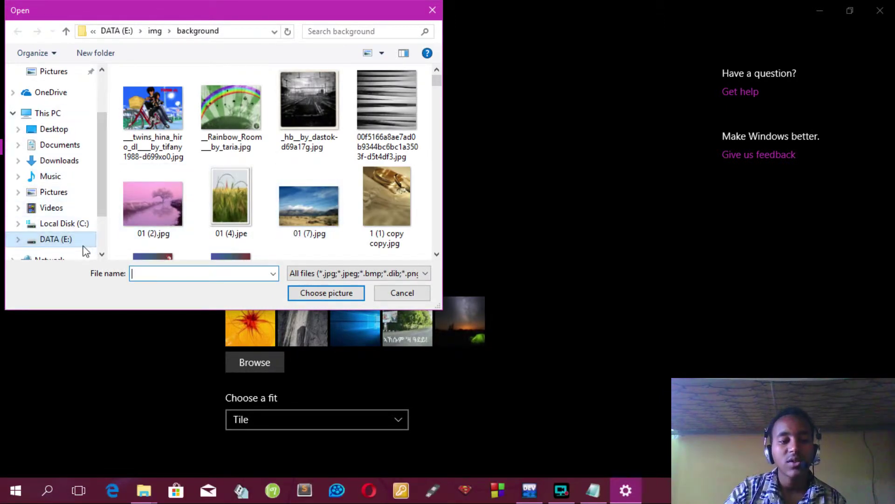
left_click(56, 239)
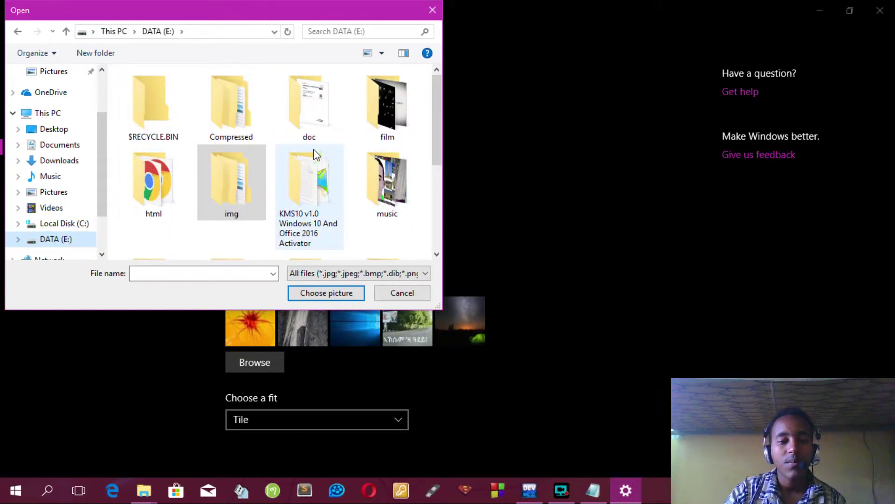
left_click_drag(437, 135, 438, 189)
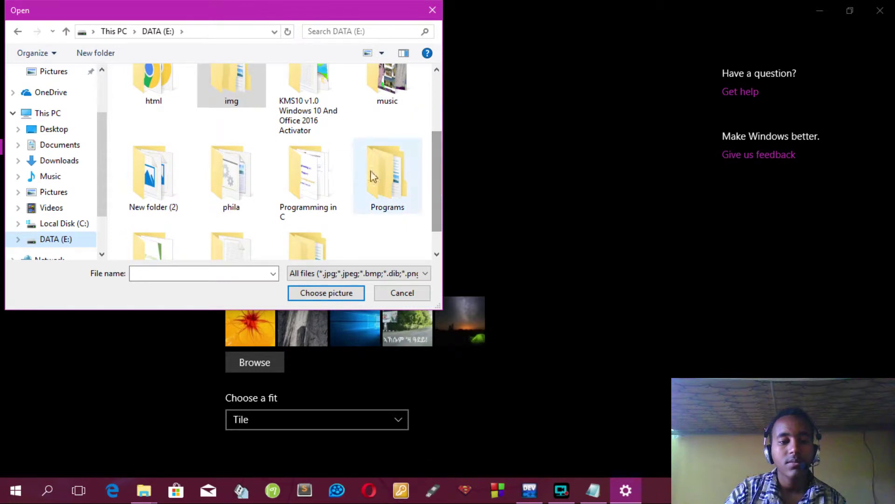
double_click(237, 91)
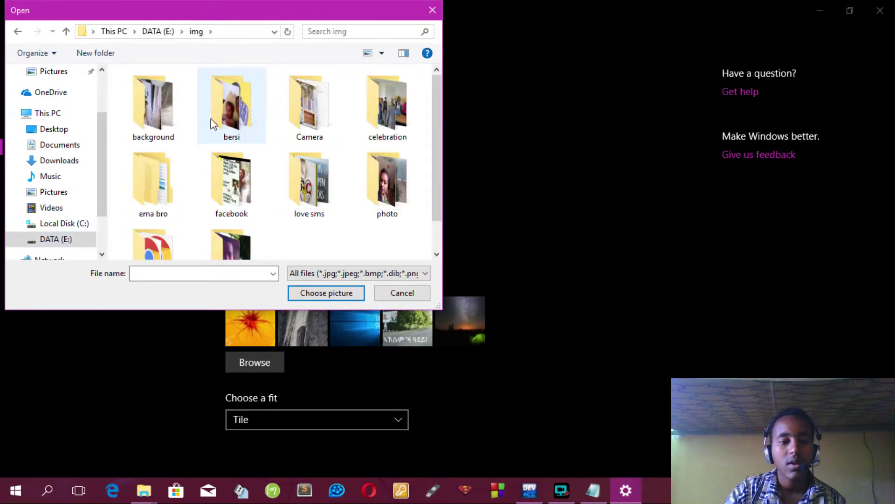
double_click(167, 119)
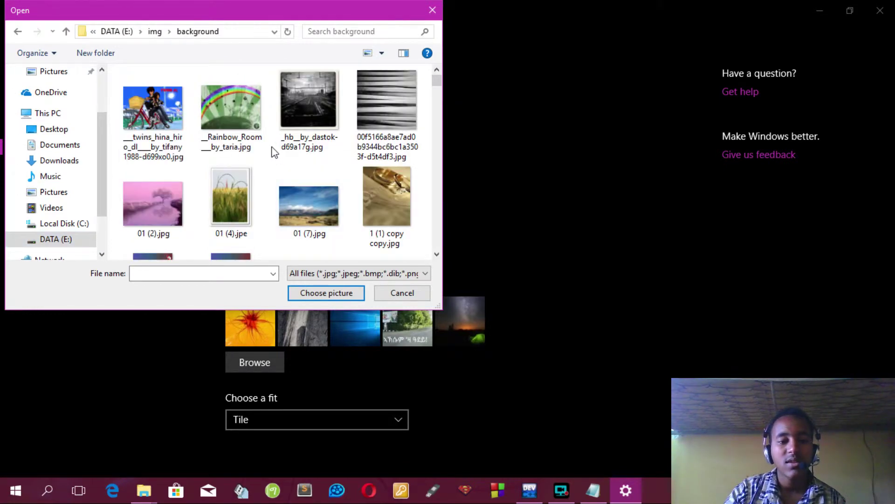
left_click(234, 122)
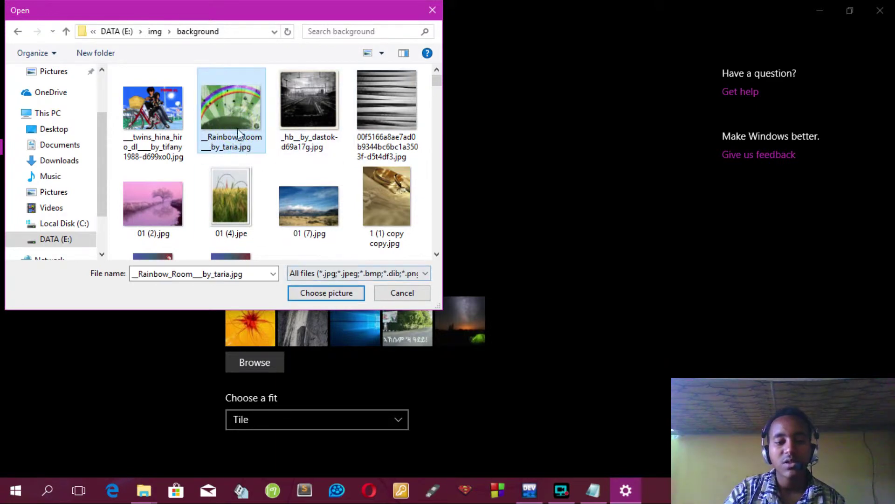
left_click(325, 293)
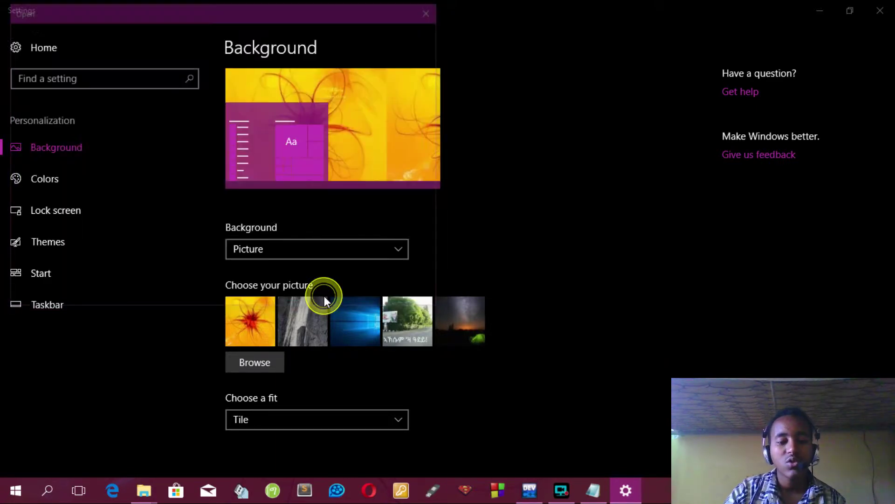
left_click(889, 17)
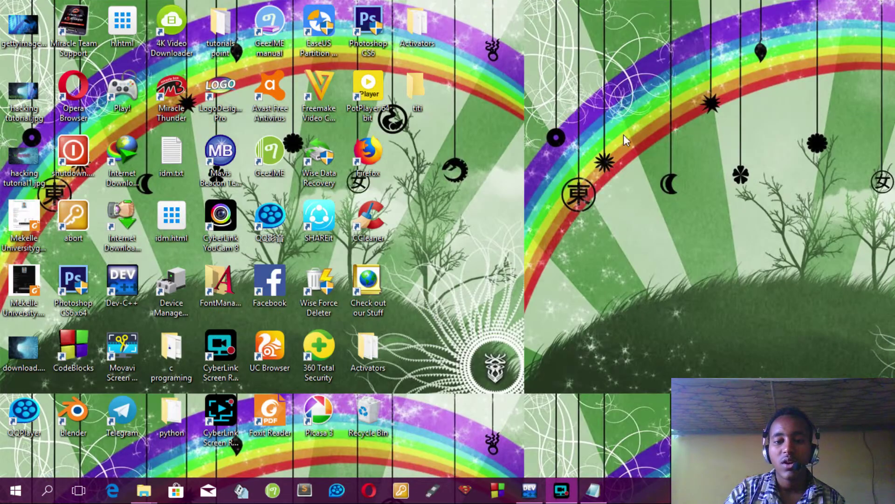
Reopen the desktop's Personalize settings, dismiss the screenshot notification and set the background picture fit to Fill.
right_click(585, 96)
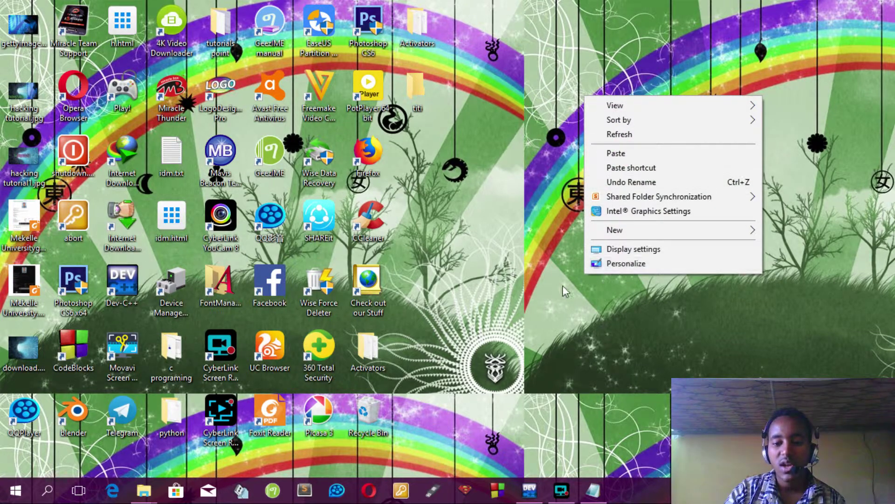
left_click(545, 292)
right_click(573, 132)
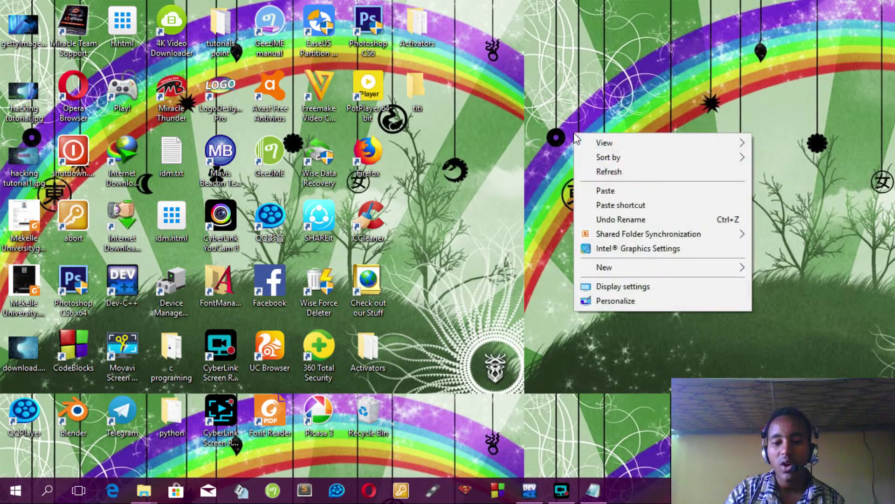
left_click(621, 300)
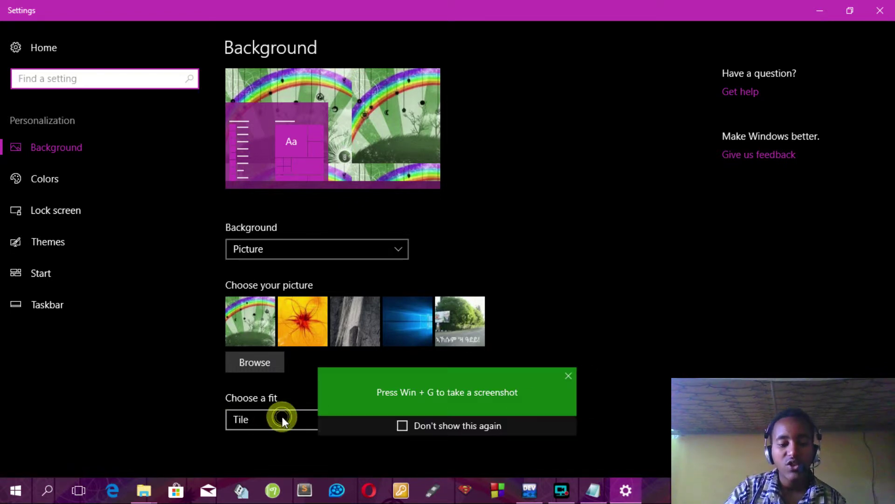
left_click(569, 376)
left_click(398, 419)
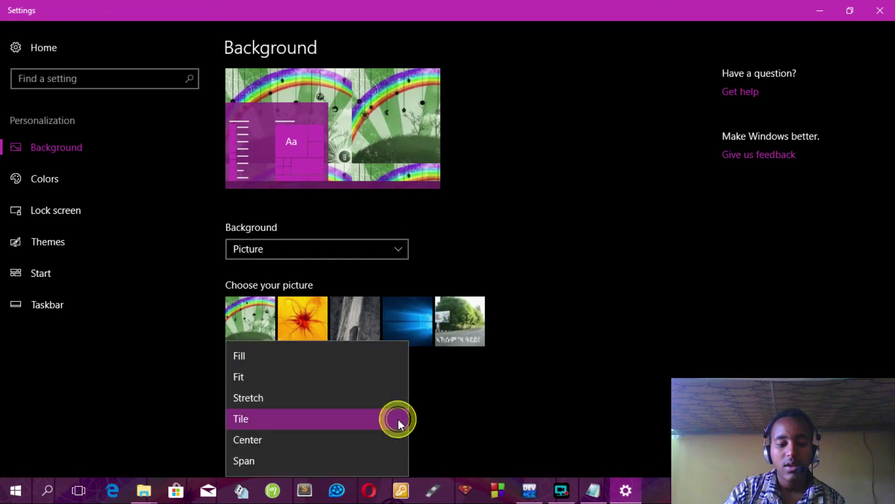
left_click(287, 361)
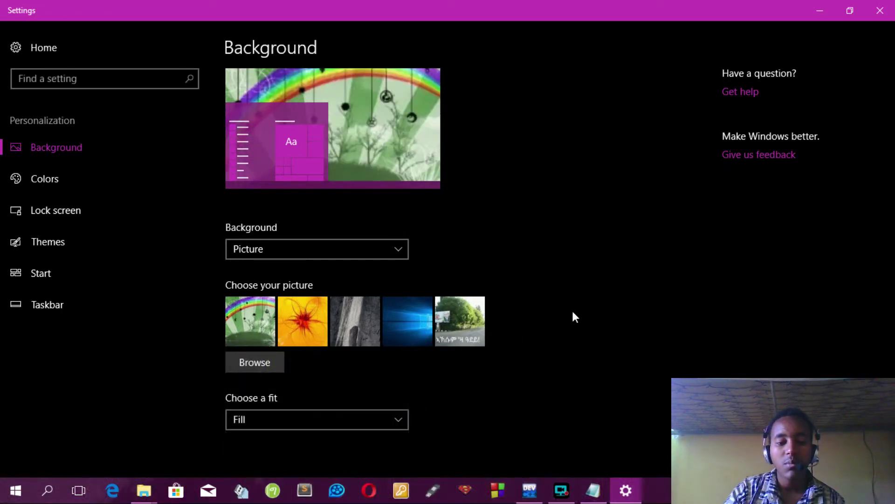
Try the Center fit for the background picture and switch back to Fill.
left_click(402, 418)
left_click(295, 438)
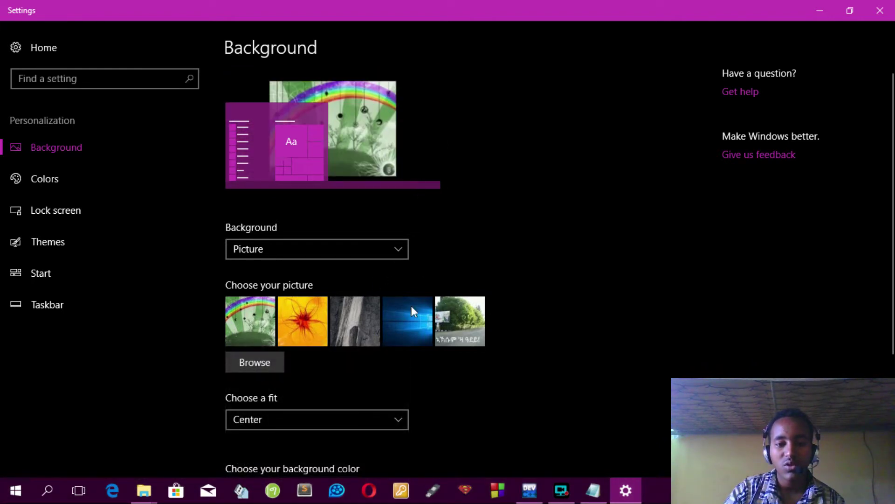
left_click(404, 418)
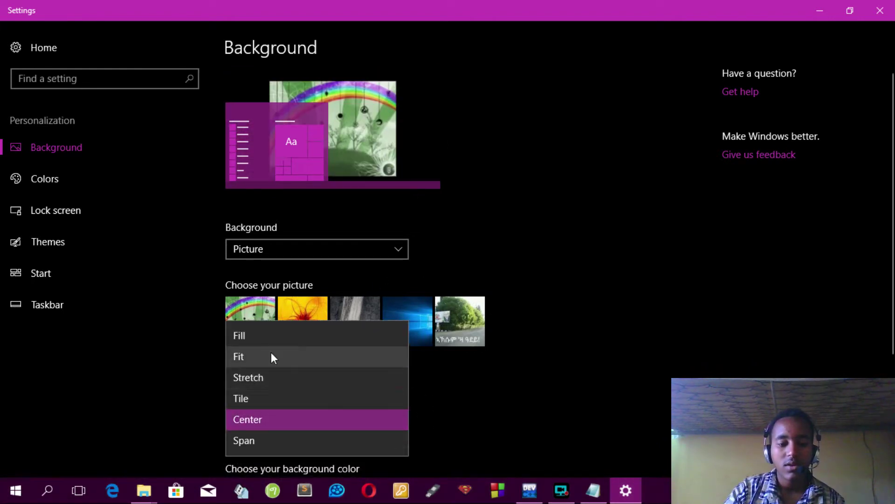
left_click(259, 337)
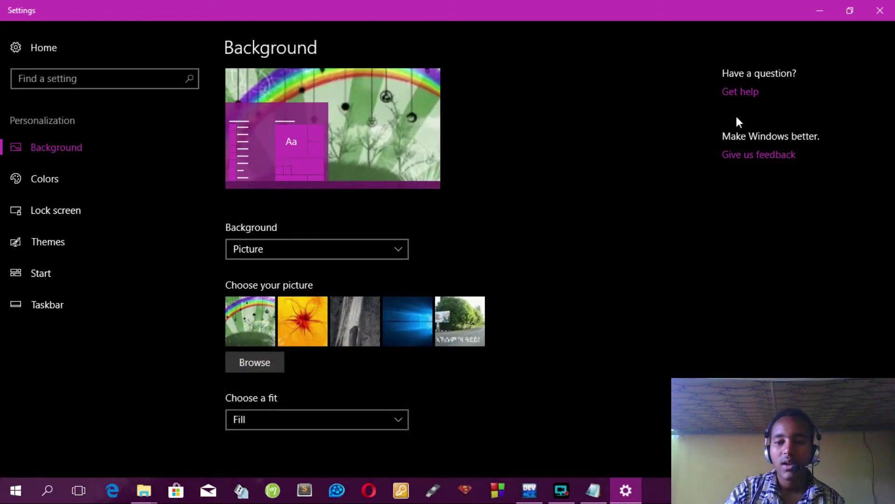
Close Settings and refresh the desktop several times.
left_click(880, 10)
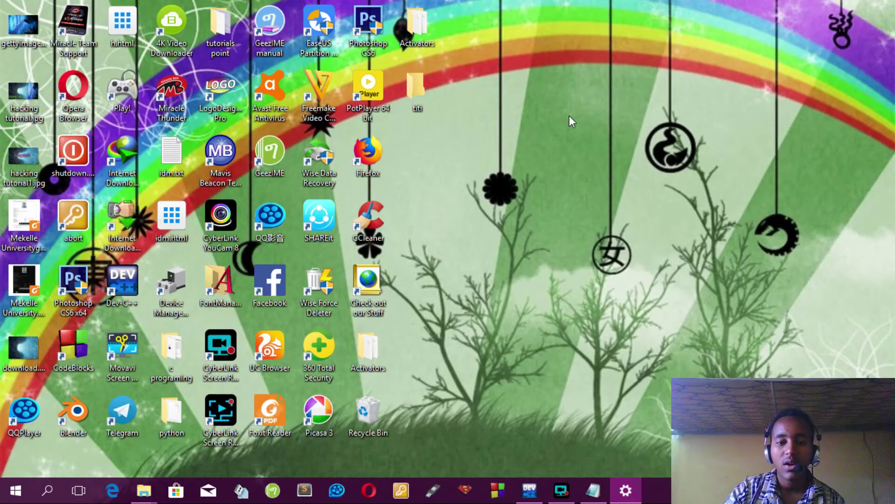
right_click(571, 164)
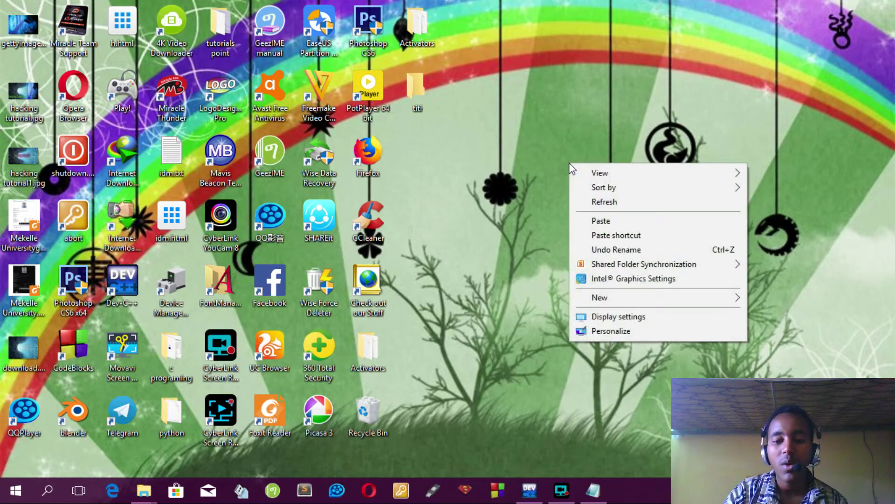
left_click(615, 203)
right_click(533, 58)
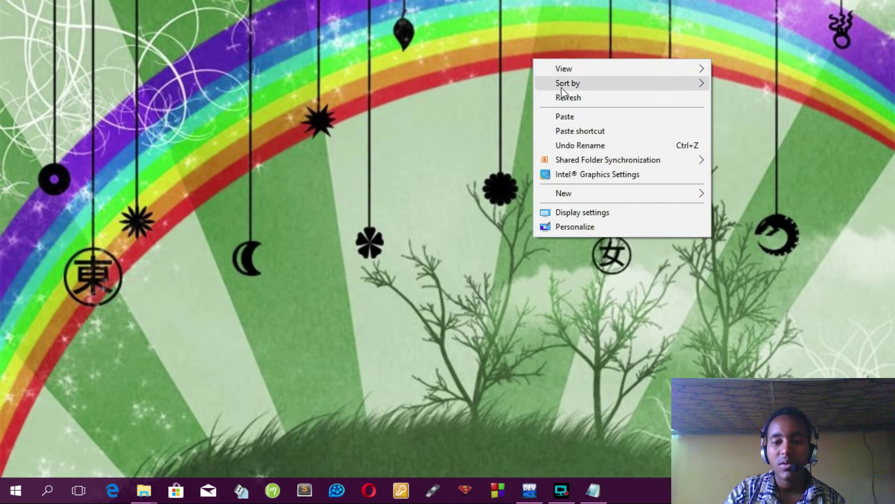
left_click(570, 98)
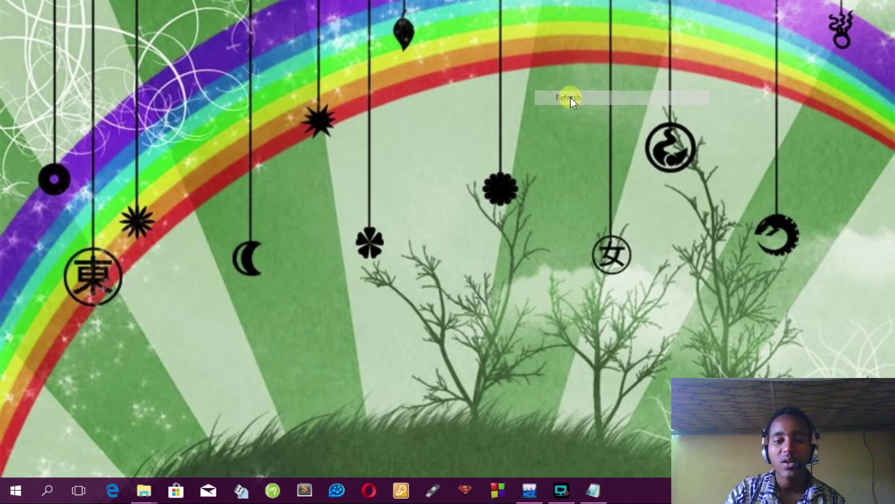
right_click(544, 52)
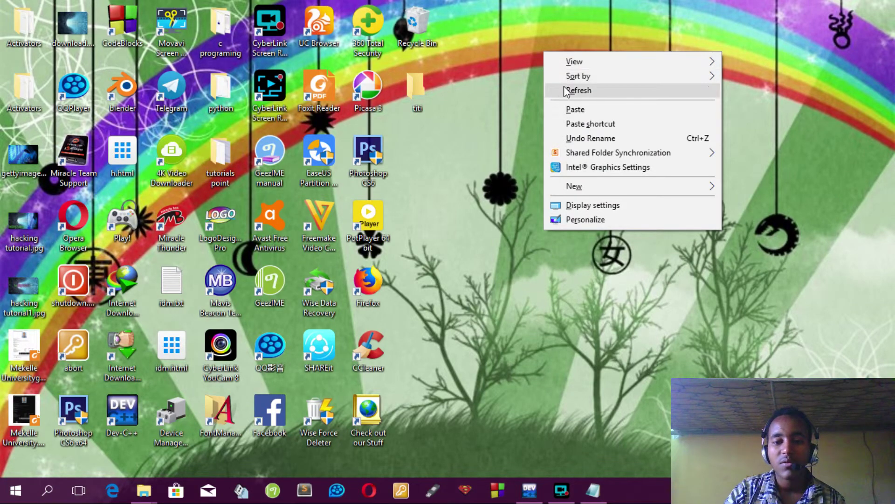
left_click(565, 90)
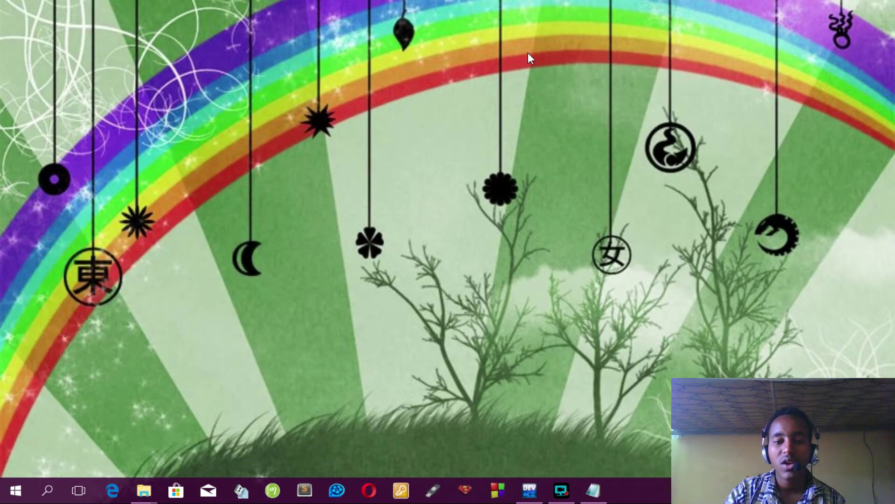
right_click(528, 52)
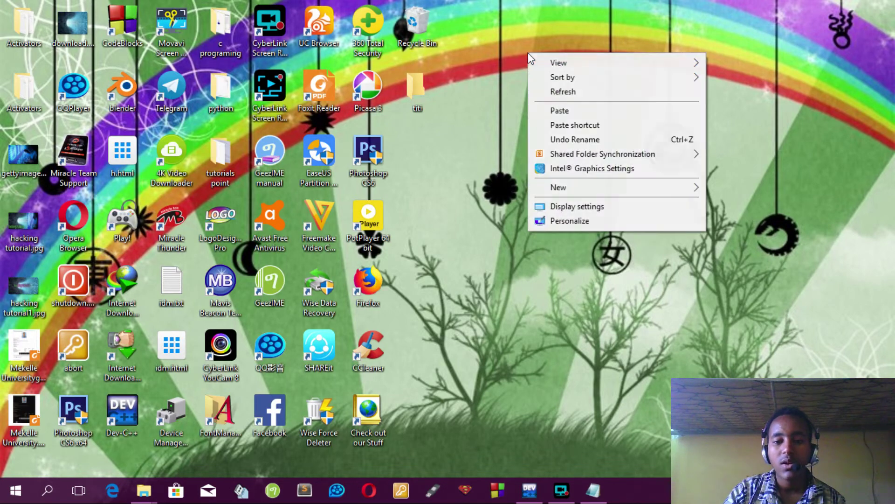
left_click(550, 93)
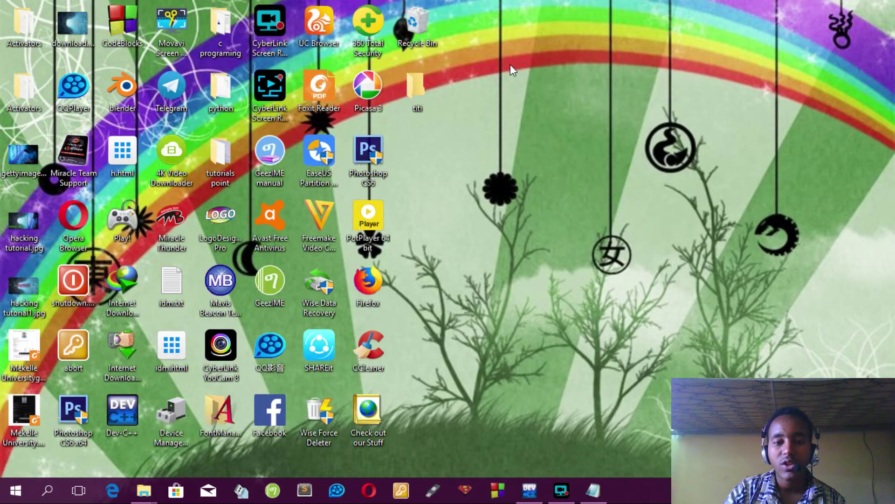
right_click(511, 65)
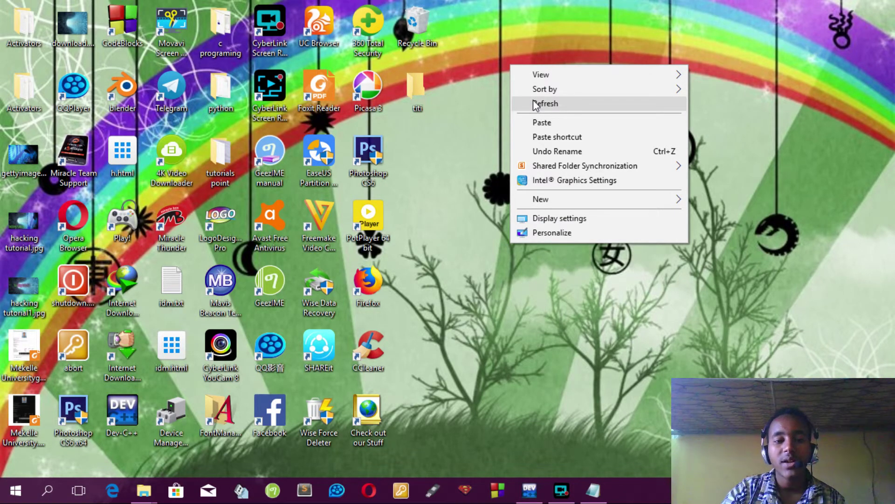
left_click(568, 109)
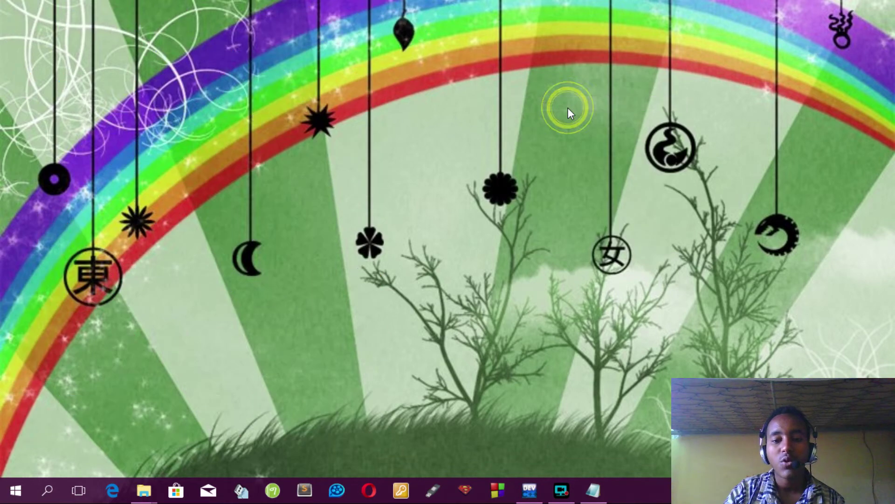
right_click(495, 39)
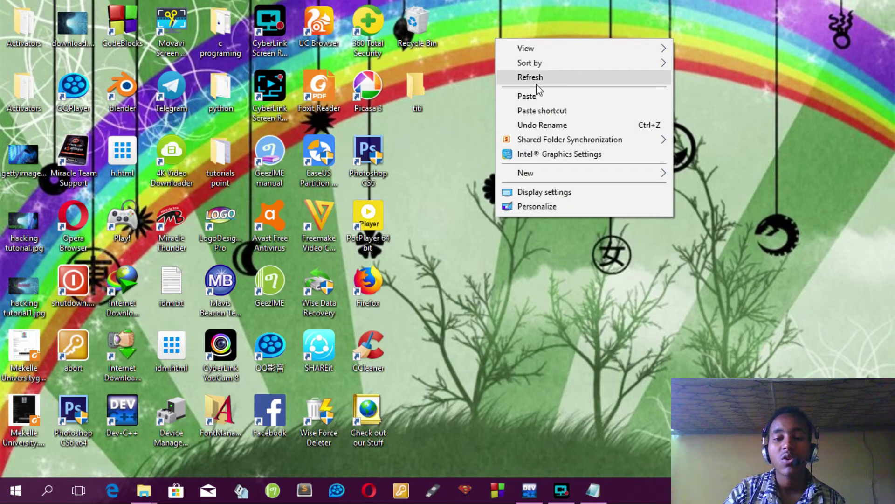
left_click(559, 73)
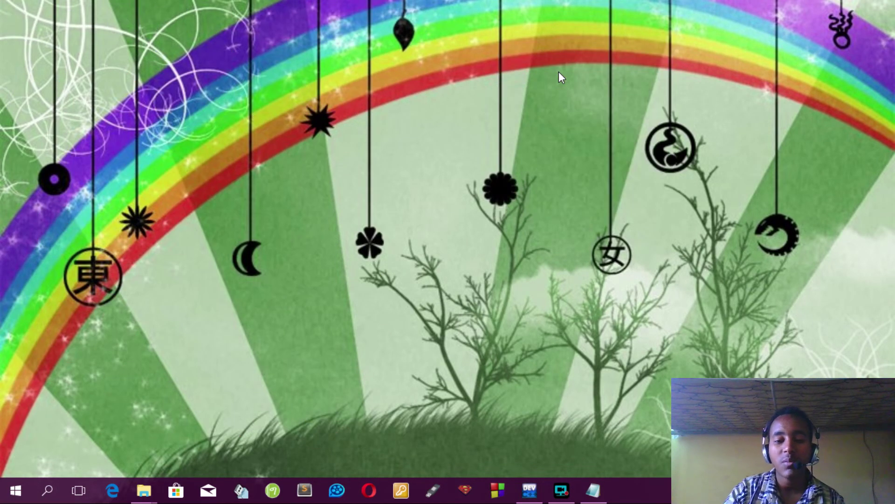
right_click(515, 49)
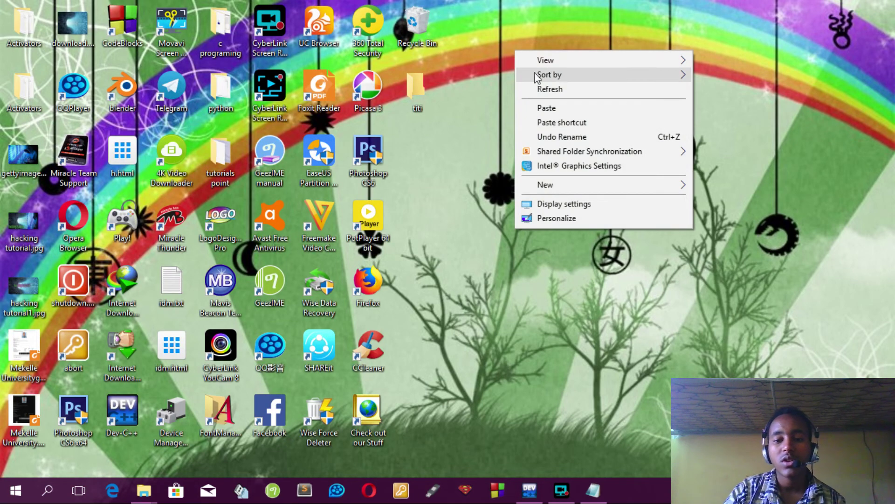
left_click(542, 86)
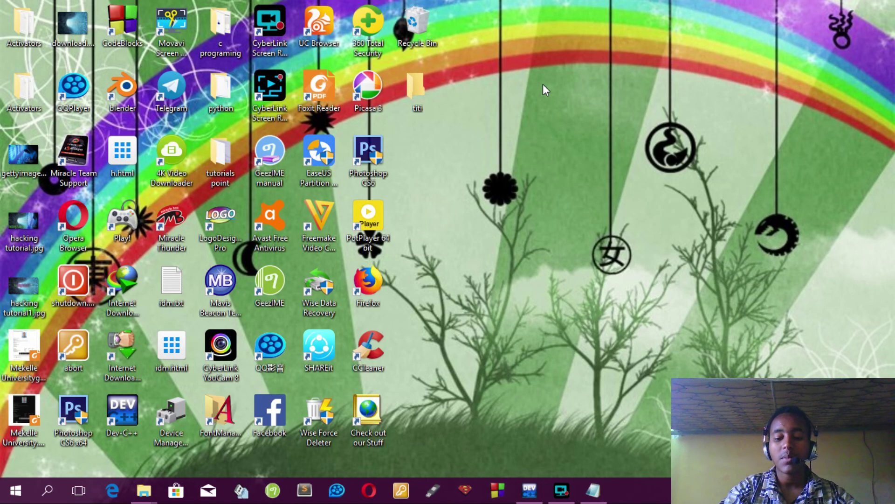